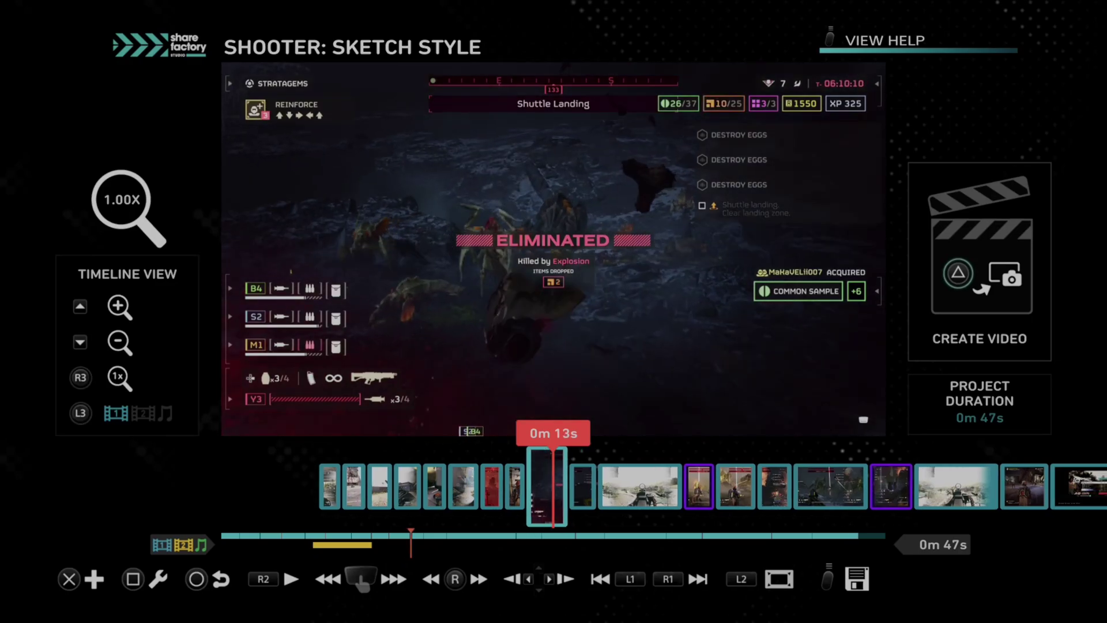
Step: Move the playhead to 0m 13s in the timeline and switch the timeline view to track 2
{"action": "key", "text": "Left"}
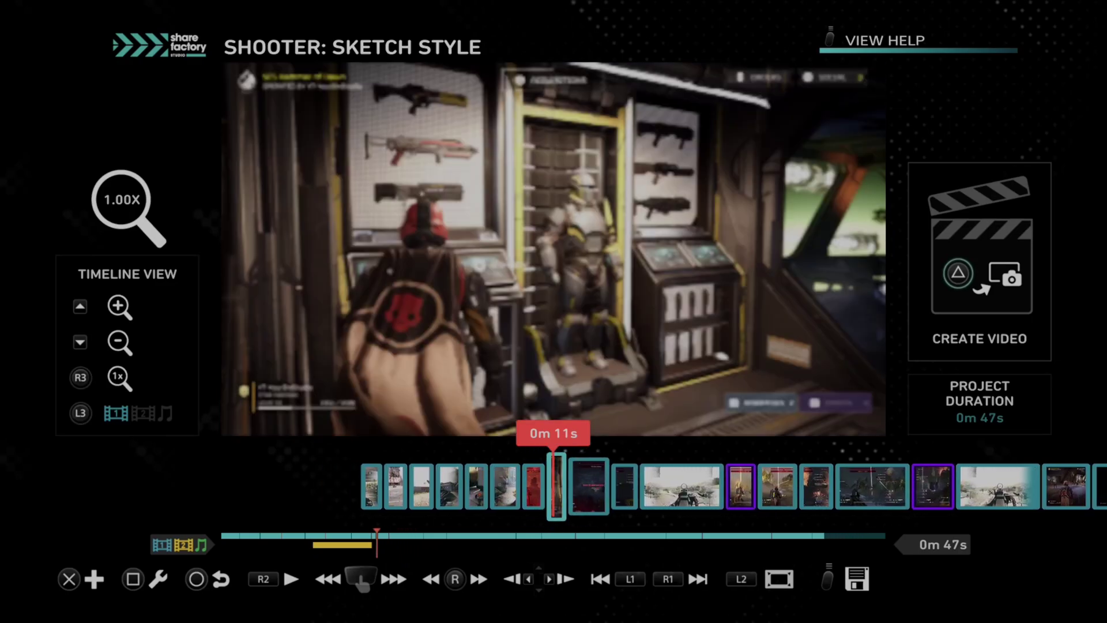
{"action": "key", "text": "Right"}
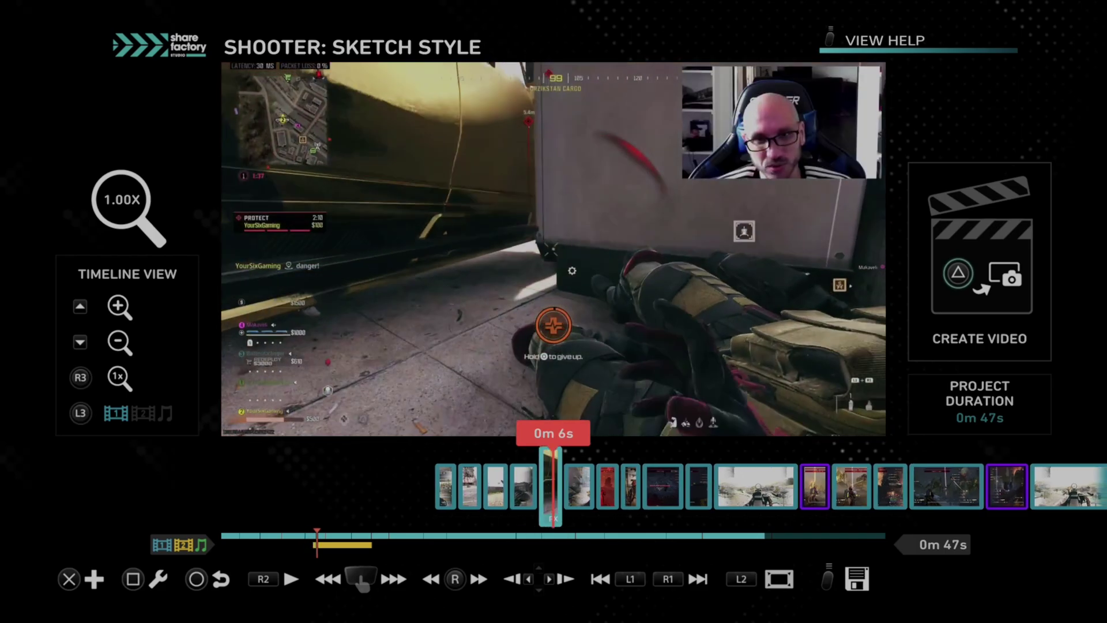
{"action": "key", "text": "Right"}
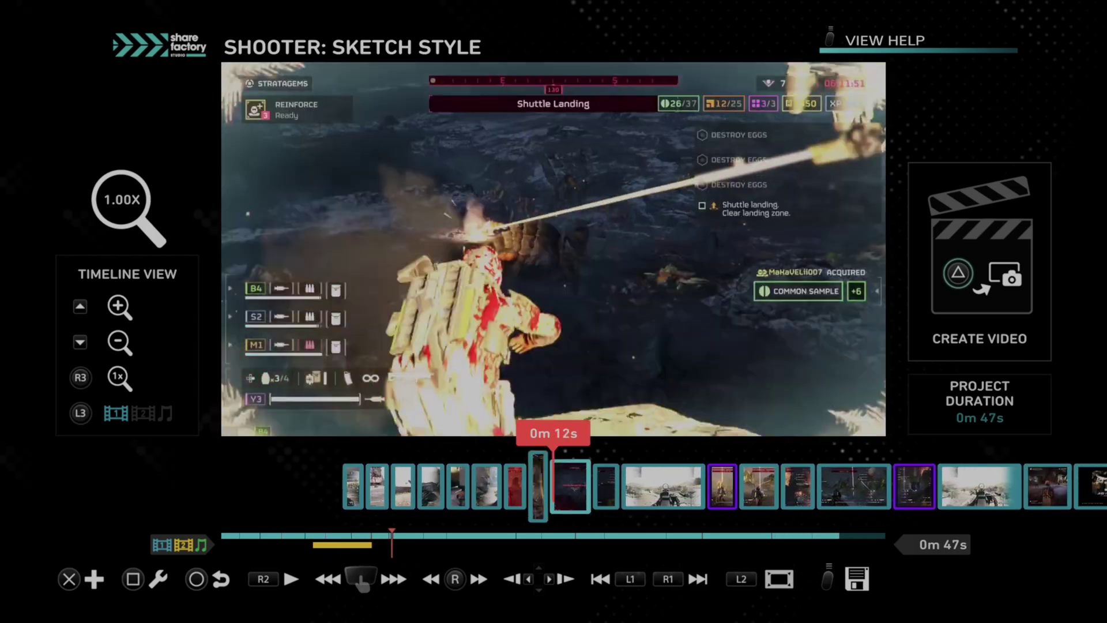
{"action": "key", "text": "L3"}
{"action": "key", "text": "Right"}
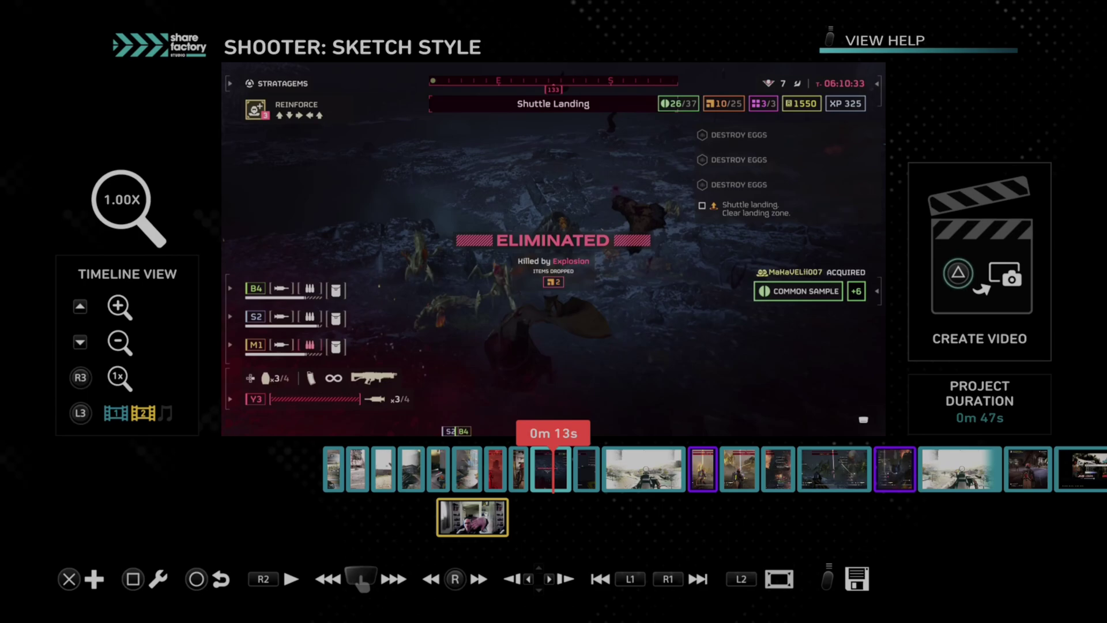
Step: Start adding a track 2 camera recording at the playhead and open its camera mode
{"action": "key", "text": "Return"}
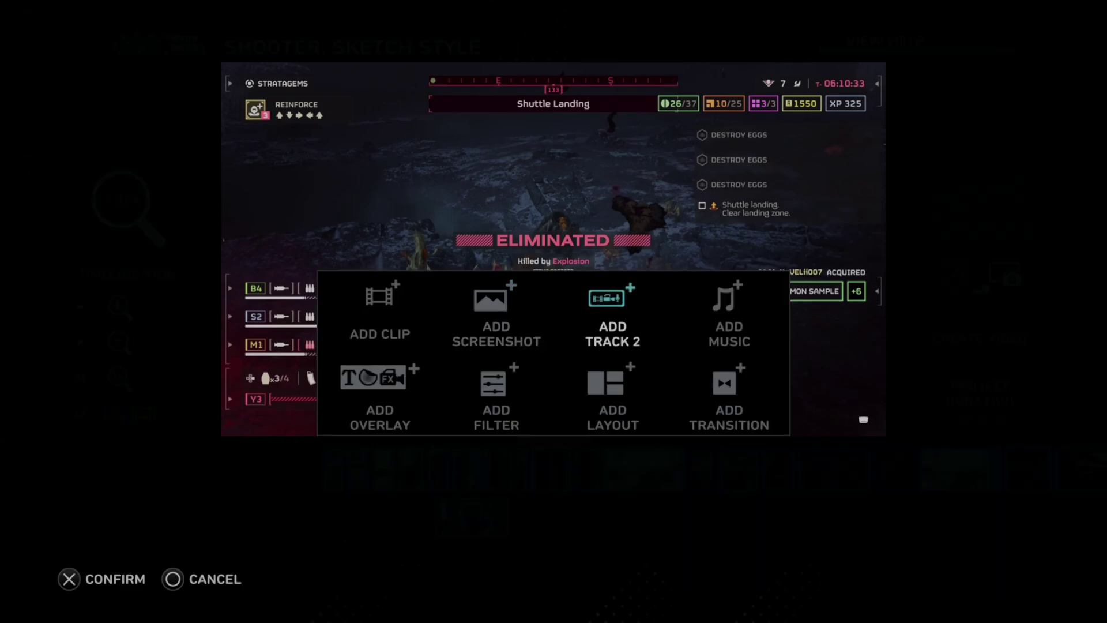
{"action": "key", "text": "Return"}
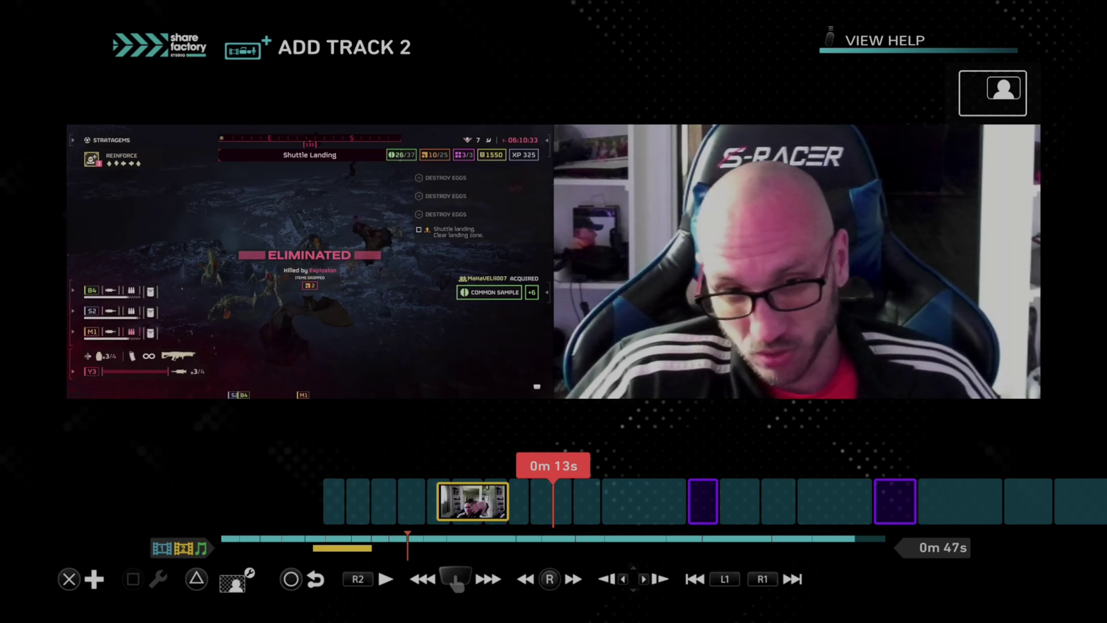
{"action": "key", "text": "triangle"}
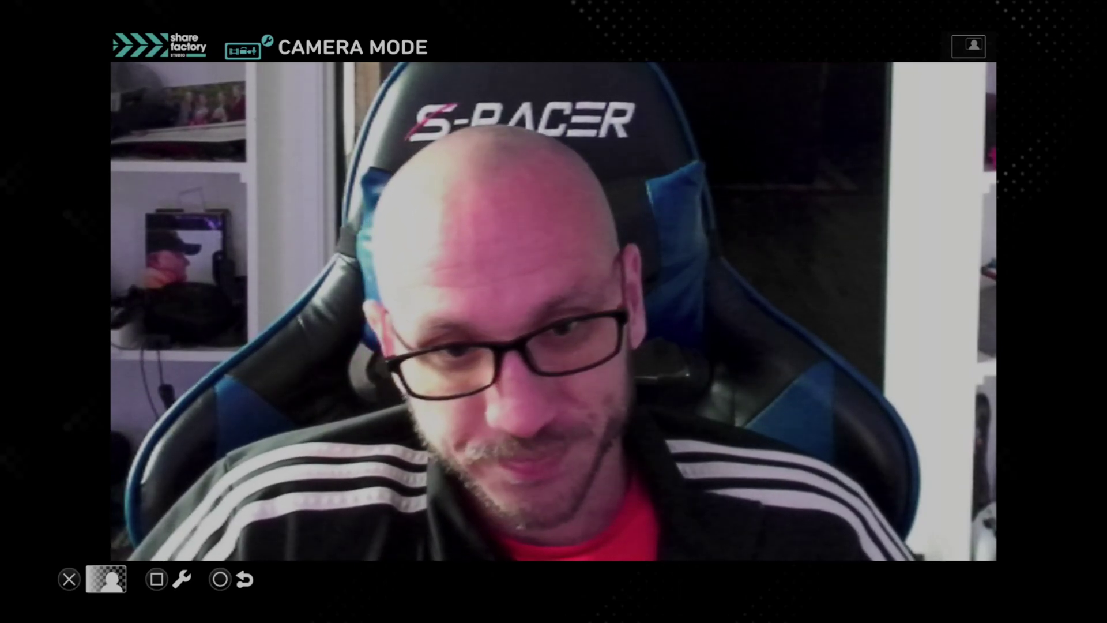
Step: Try the zoom range of the camera picture with Pan & Zoom, going out to 100% and in to 300%
{"action": "key", "text": "Return"}
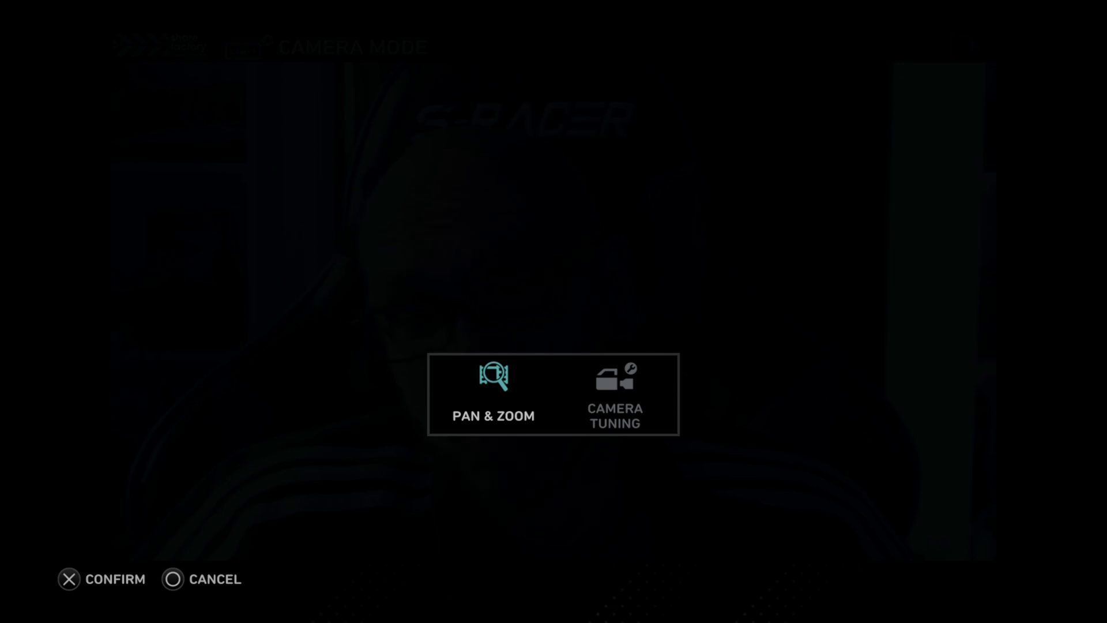
{"action": "key", "text": "Return"}
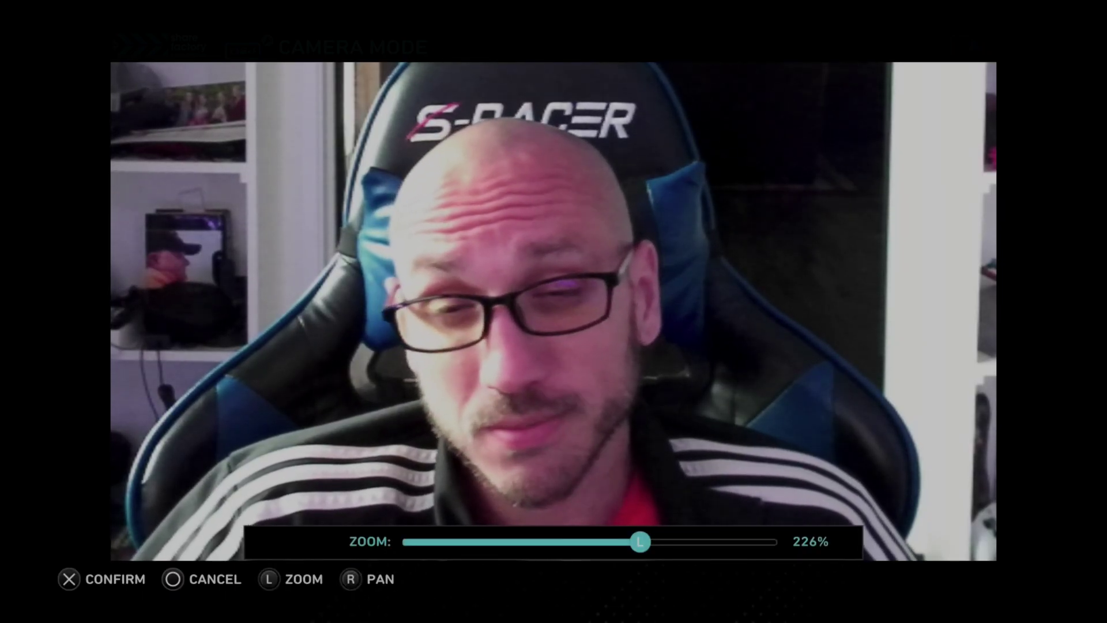
{"action": "key", "text": "Left"}
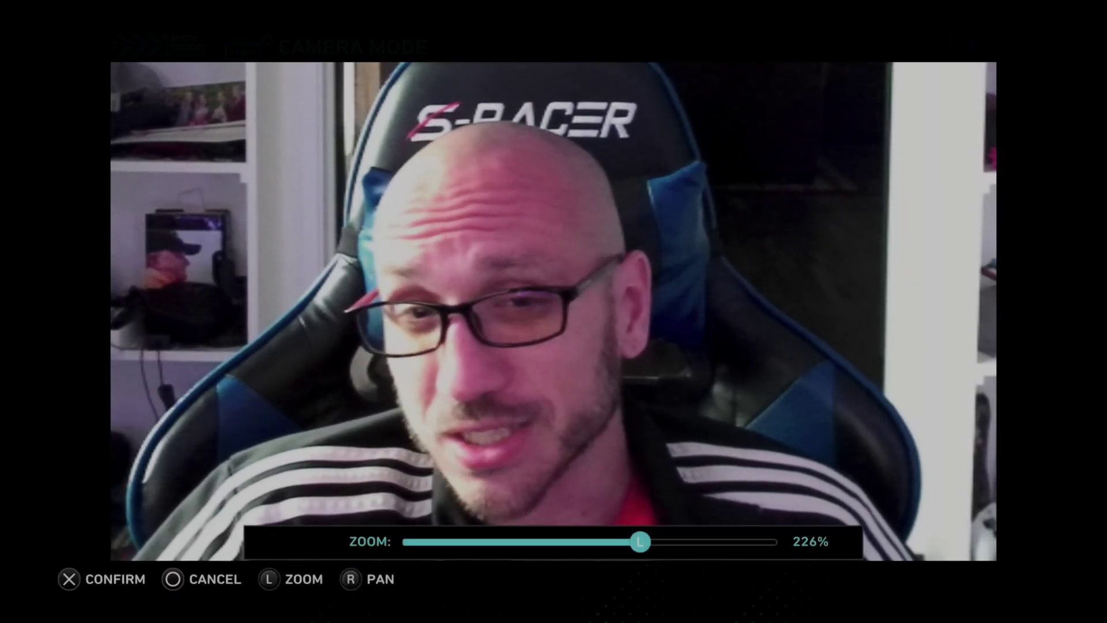
{"action": "key", "text": "Left"}
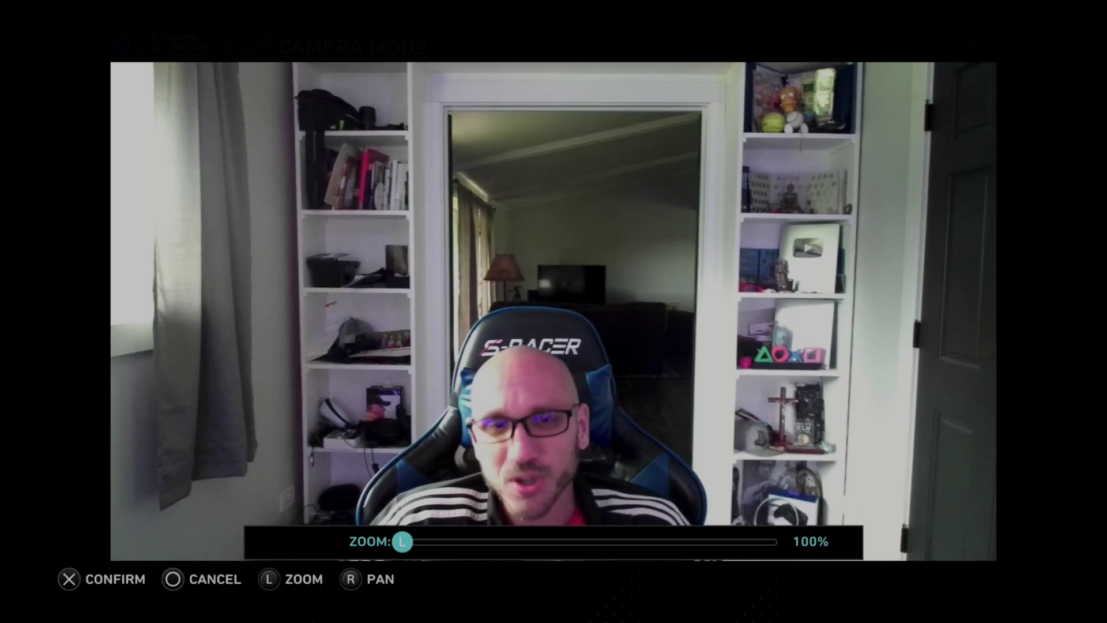
{"action": "key", "text": "Up"}
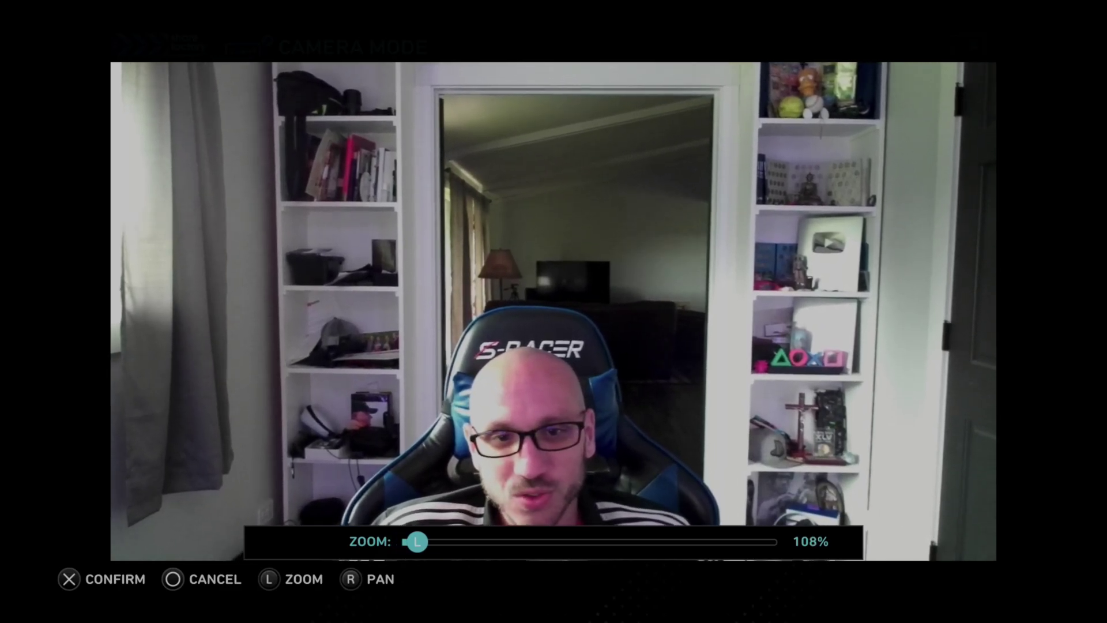
{"action": "key", "text": "Up"}
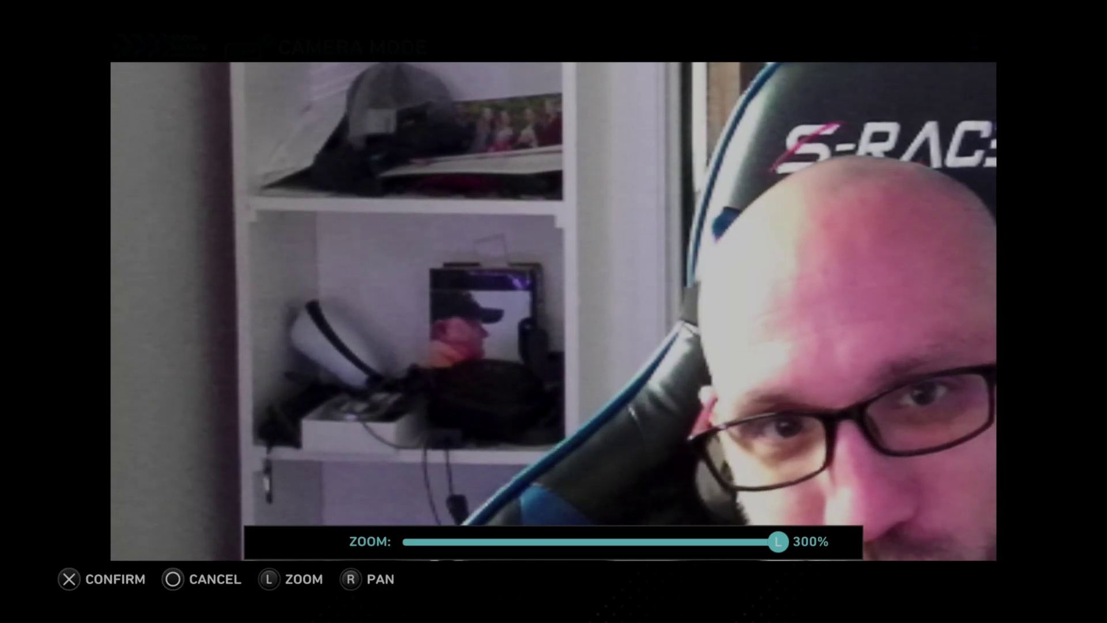
Step: Pan the enlarged camera picture until the face is centred and confirm the framing
{"action": "key", "text": "Right"}
{"action": "key", "text": "Right"}
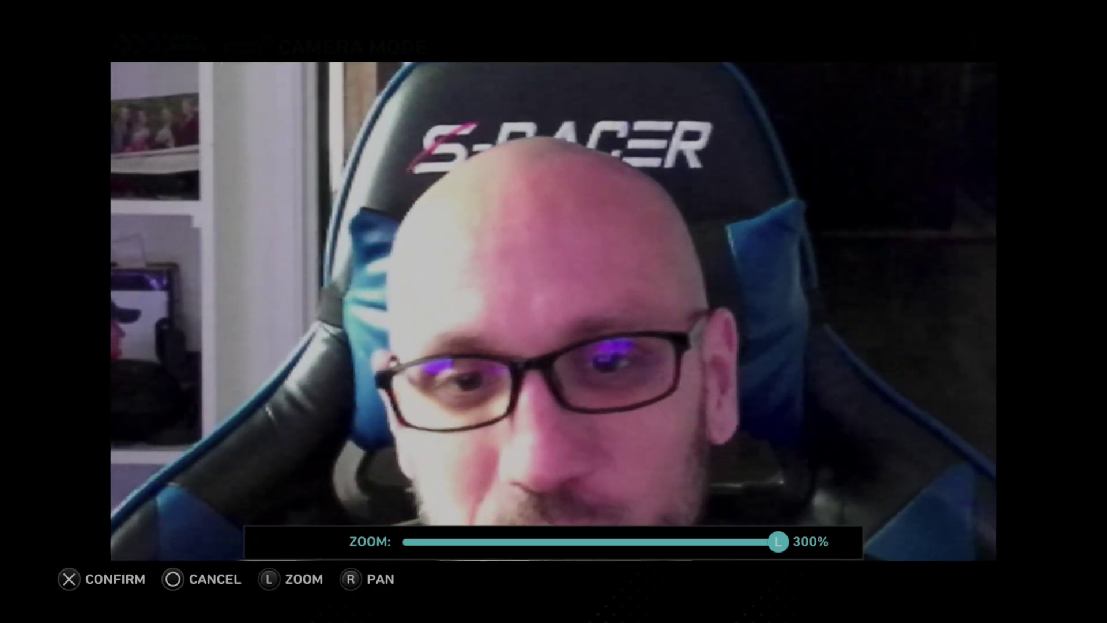
{"action": "key", "text": "Left"}
{"action": "key", "text": "Down"}
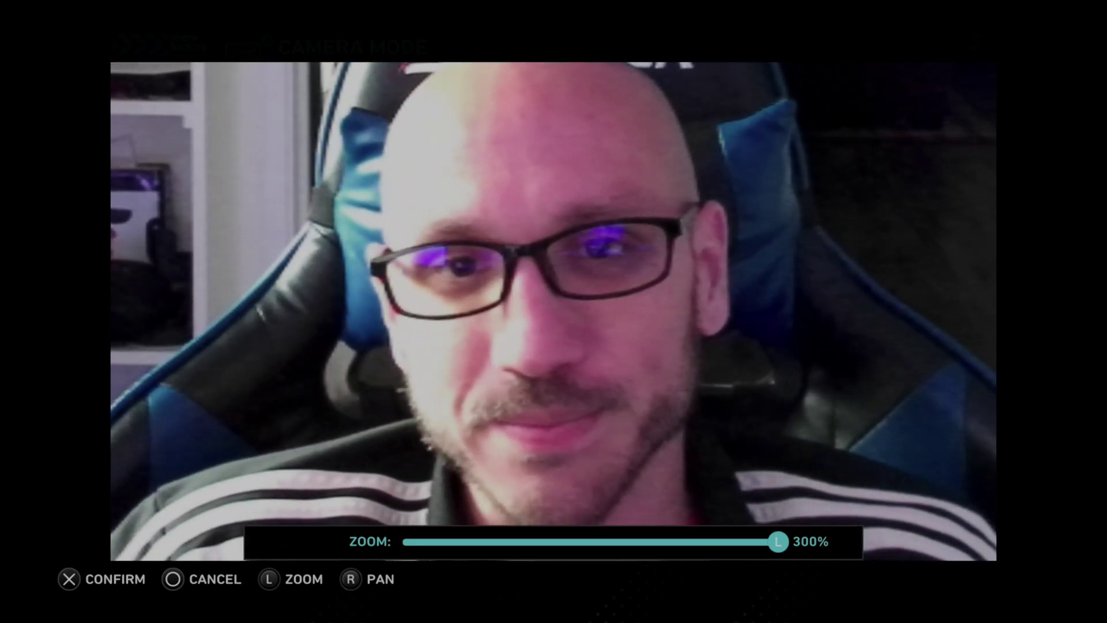
{"action": "key", "text": "Up"}
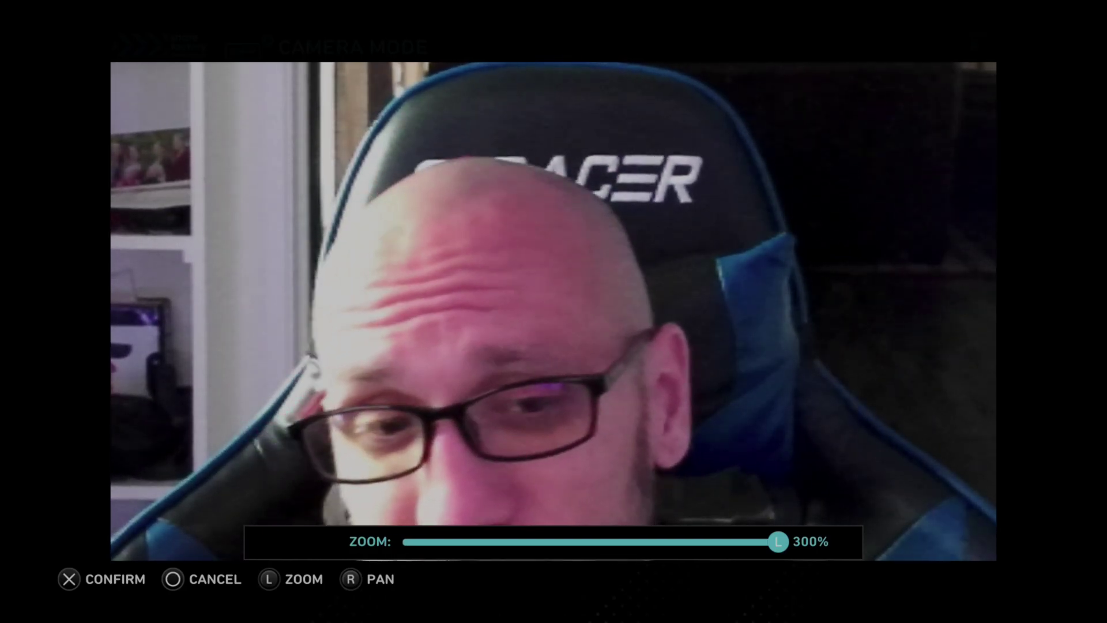
{"action": "key", "text": "Return"}
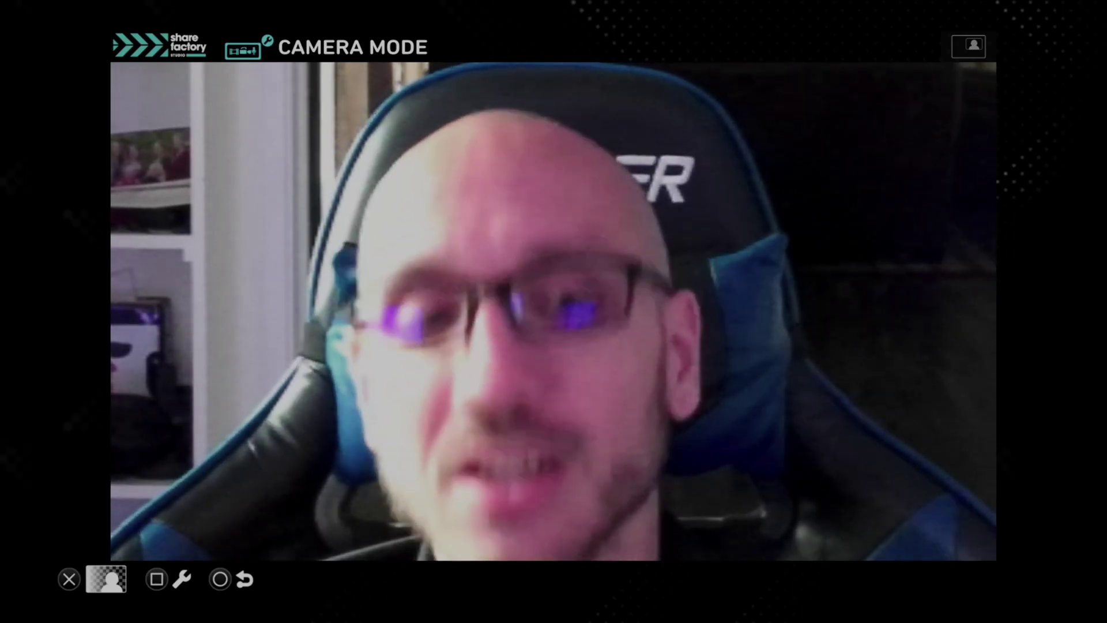
Step: Reduce the camera picture's zoom to 224% and pan it vertically to frame the head and shoulders
{"action": "key", "text": "s"}
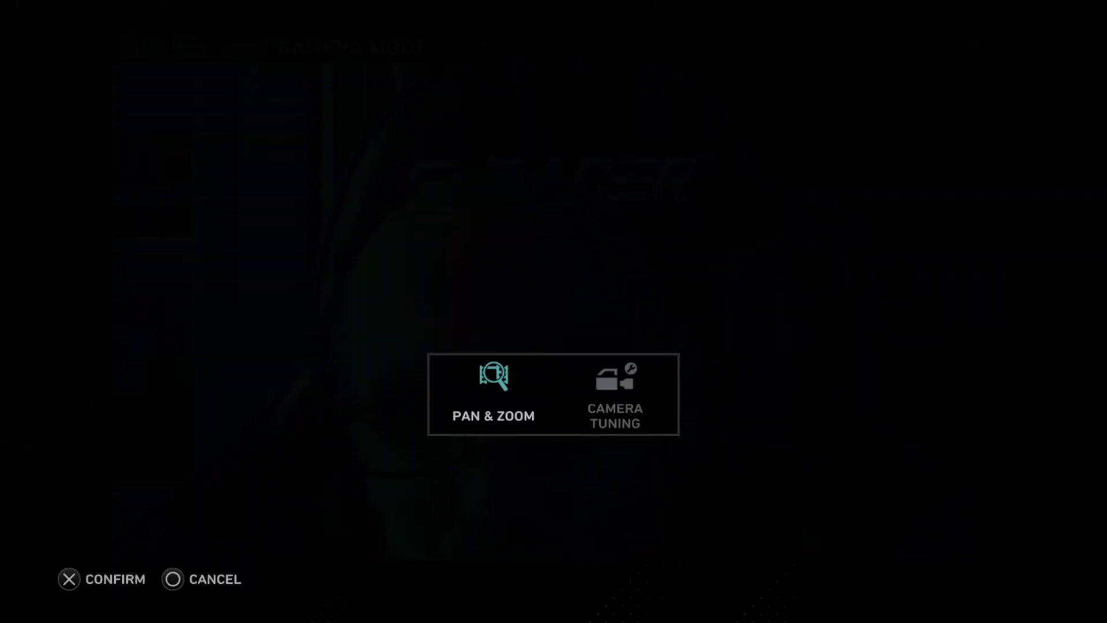
{"action": "key", "text": "Return"}
{"action": "key", "text": "Left"}
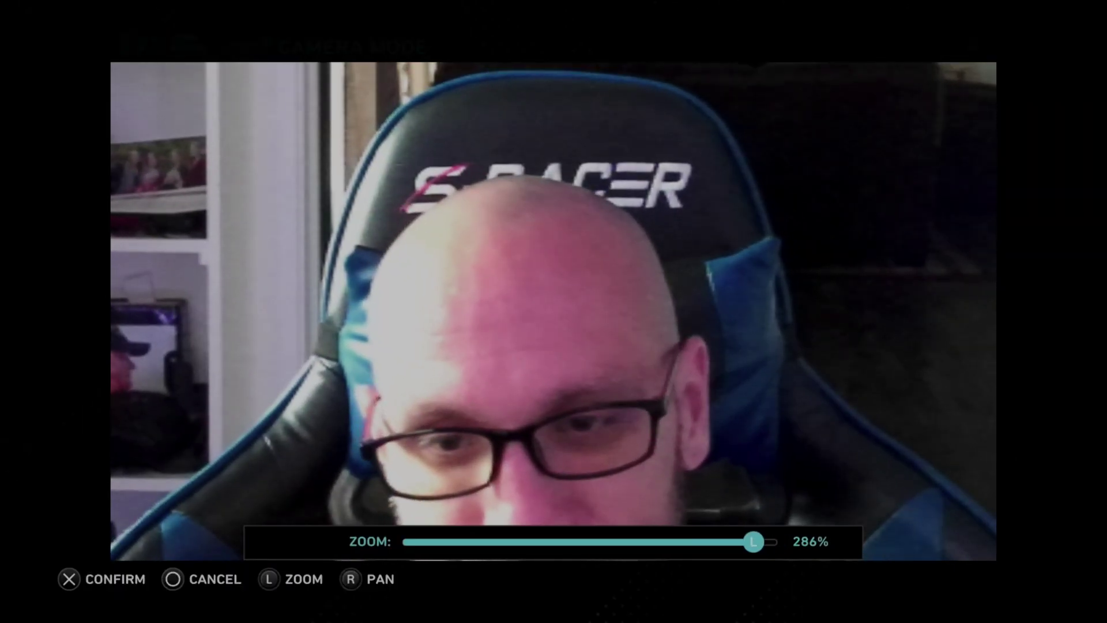
{"action": "key", "text": "Left"}
{"action": "key", "text": "Left"}
{"action": "key", "text": "Left"}
{"action": "key", "text": "Left"}
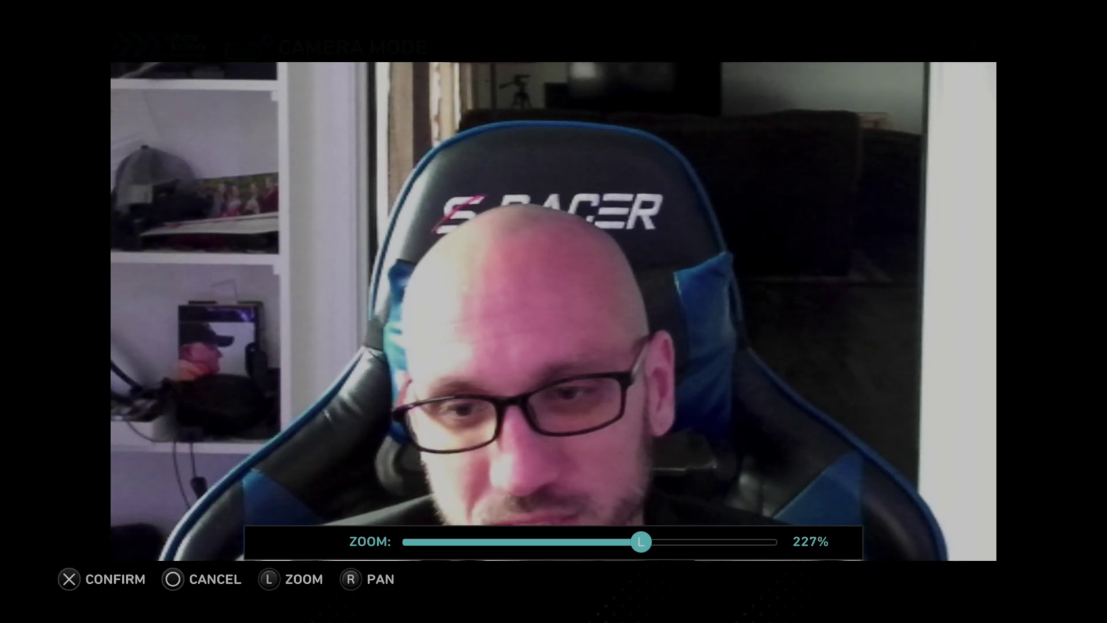
{"action": "key", "text": "Left"}
{"action": "key", "text": "Left"}
{"action": "key", "text": "Left"}
{"action": "key", "text": "Down"}
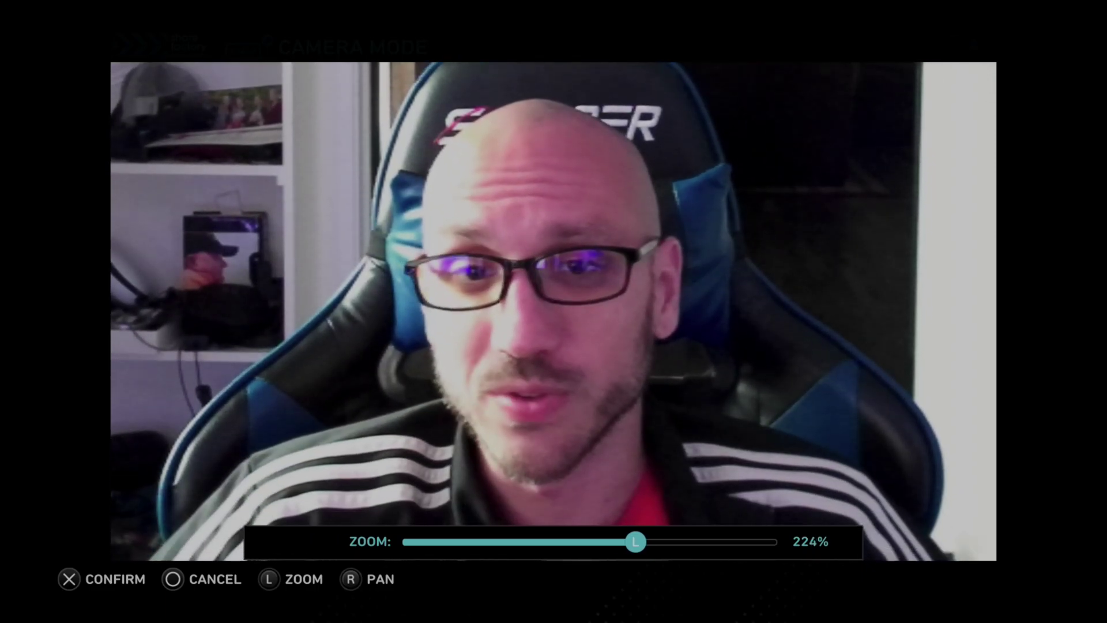
{"action": "key", "text": "Up"}
{"action": "key", "text": "Return"}
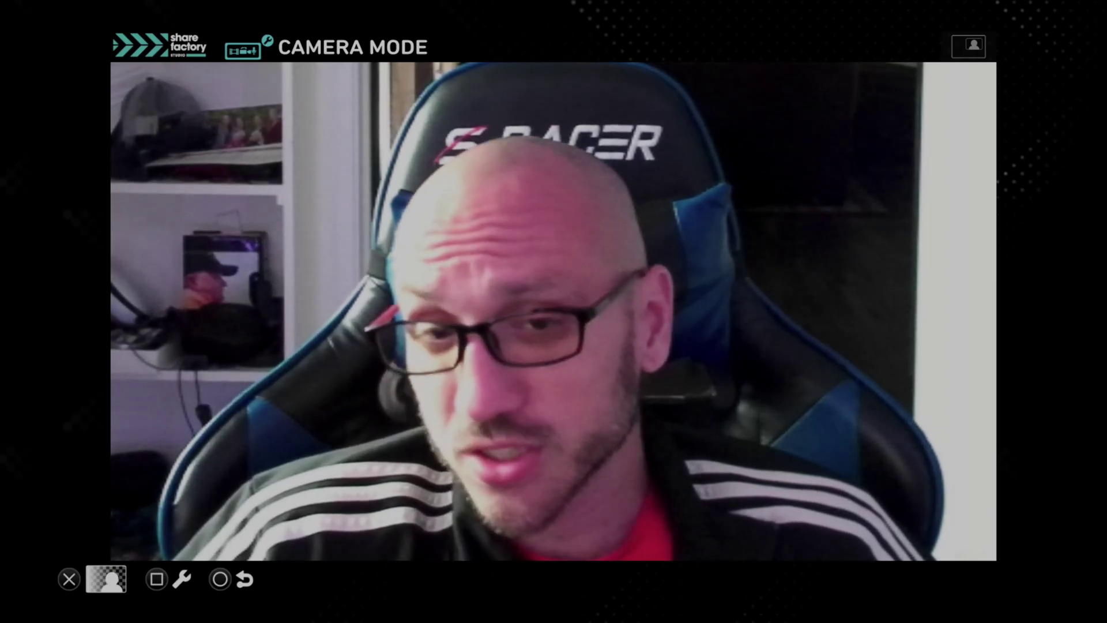
Step: Switch the camera mode to Cutout
{"action": "key", "text": "Return"}
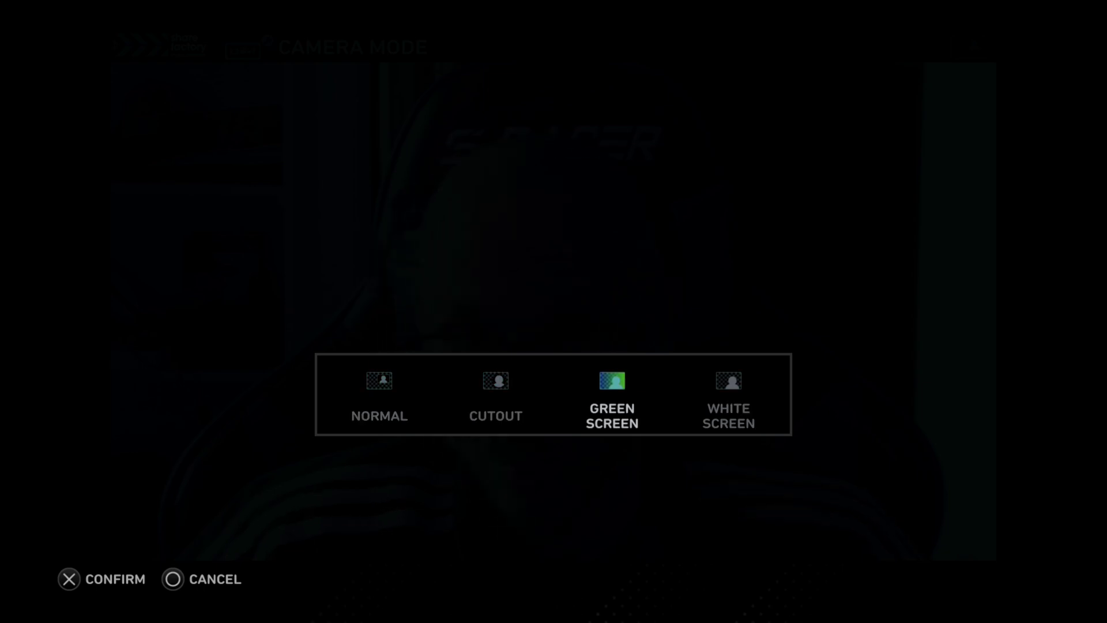
{"action": "key", "text": "Return"}
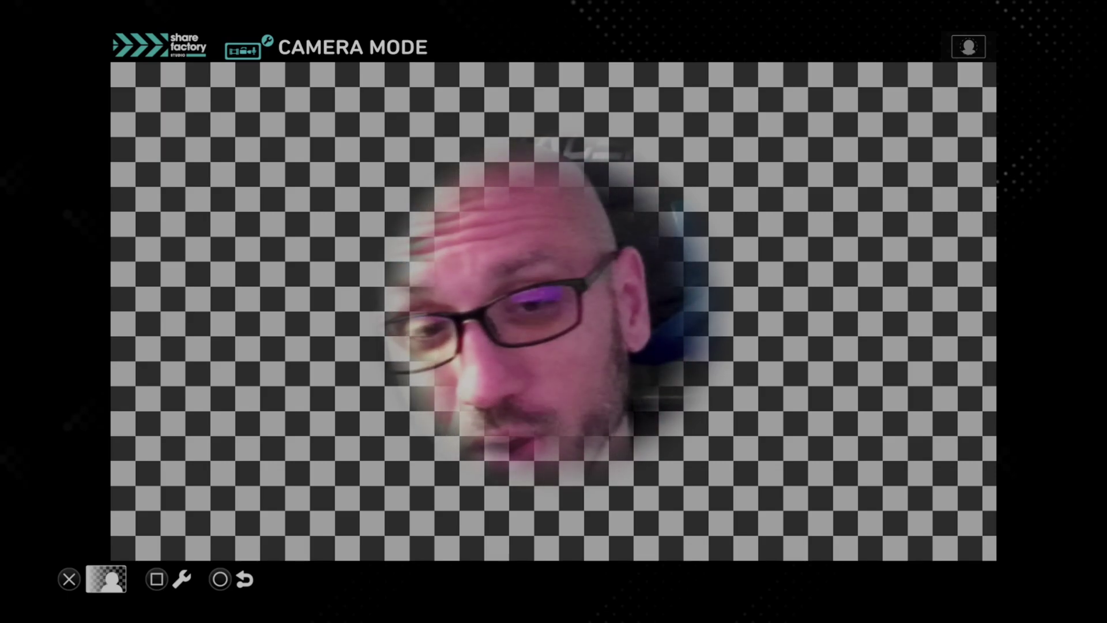
Step: Examine the camera tuning options for the cutout picture and leave them without making changes
{"action": "key", "text": "s"}
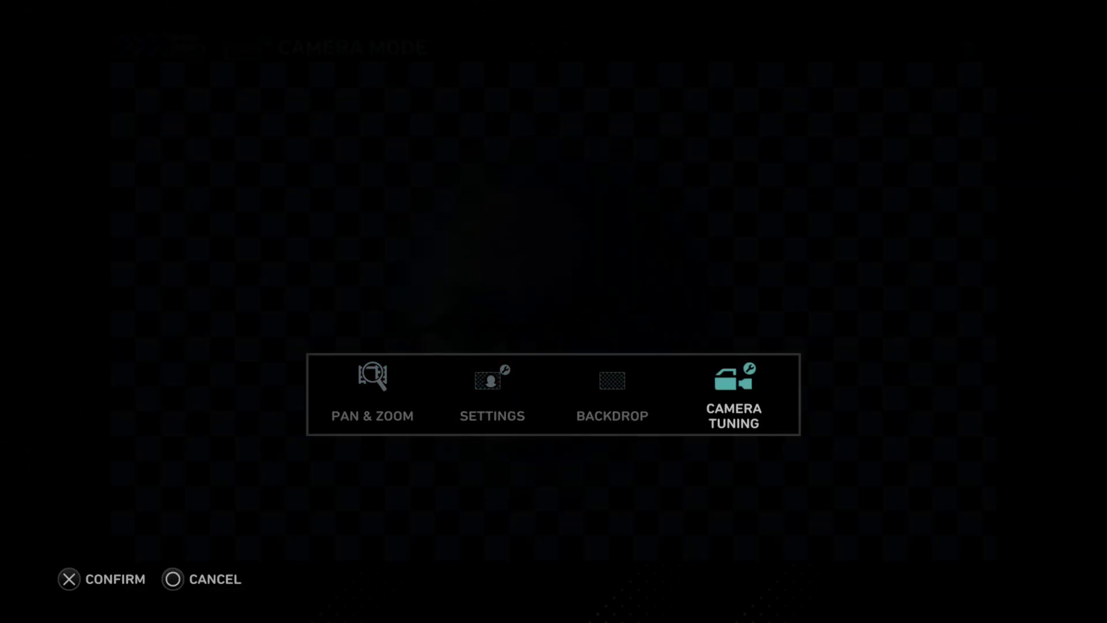
{"action": "key", "text": "Return"}
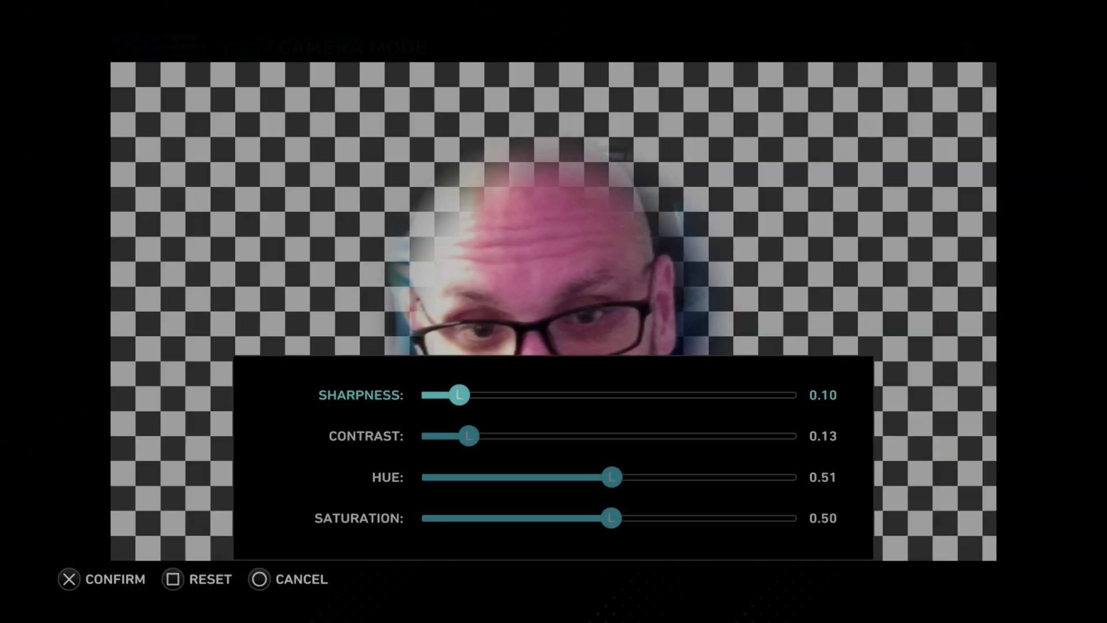
{"action": "key", "text": "Escape"}
{"action": "key", "text": "BackSpace"}
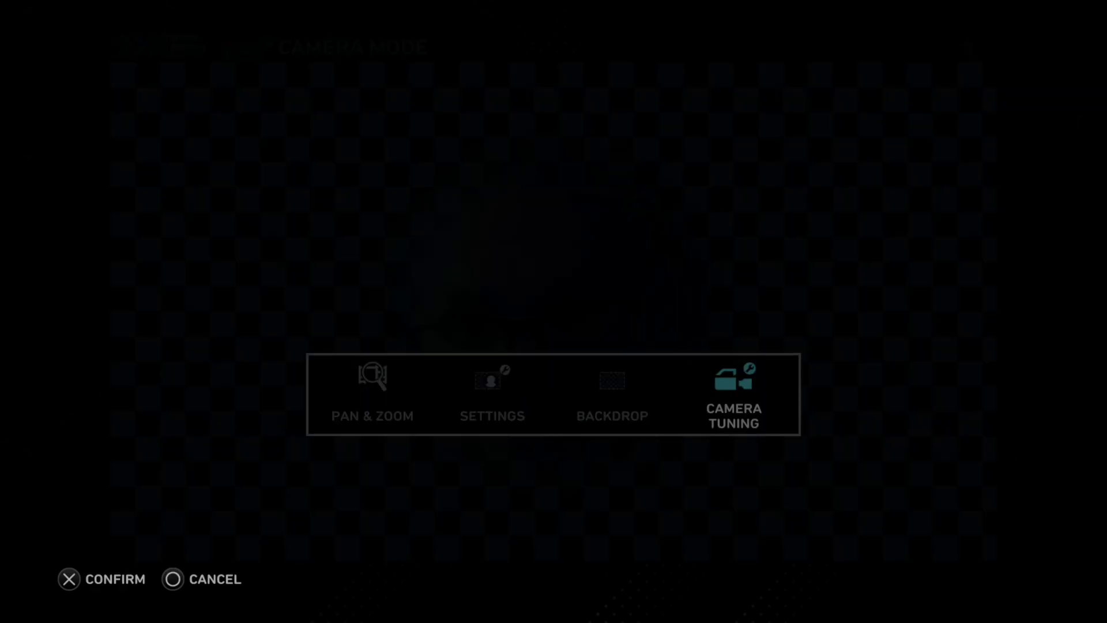
Step: Add the Stars image as the backdrop behind the cutout
{"action": "key", "text": "Left"}
{"action": "key", "text": "Return"}
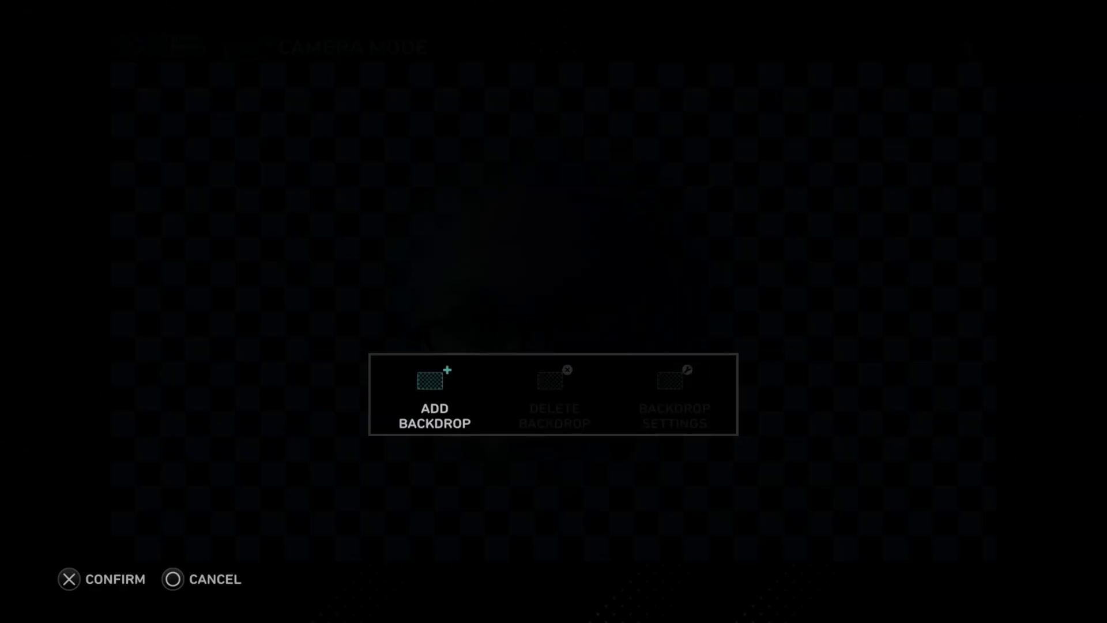
{"action": "key", "text": "Return"}
{"action": "key", "text": "Down"}
{"action": "key", "text": "Down"}
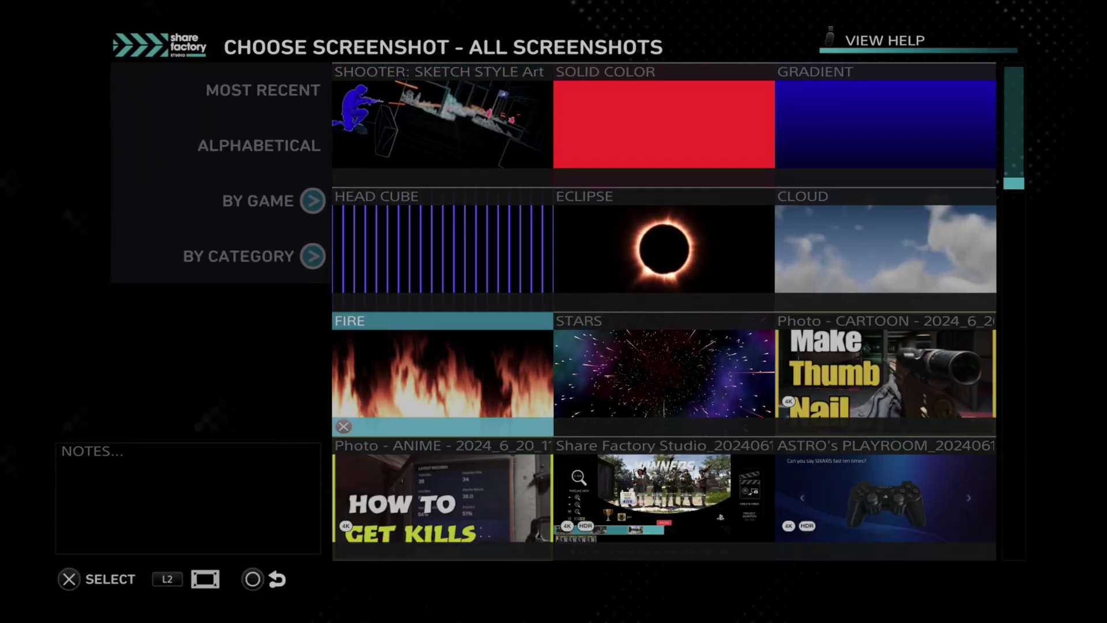
{"action": "key", "text": "Right"}
{"action": "key", "text": "Return"}
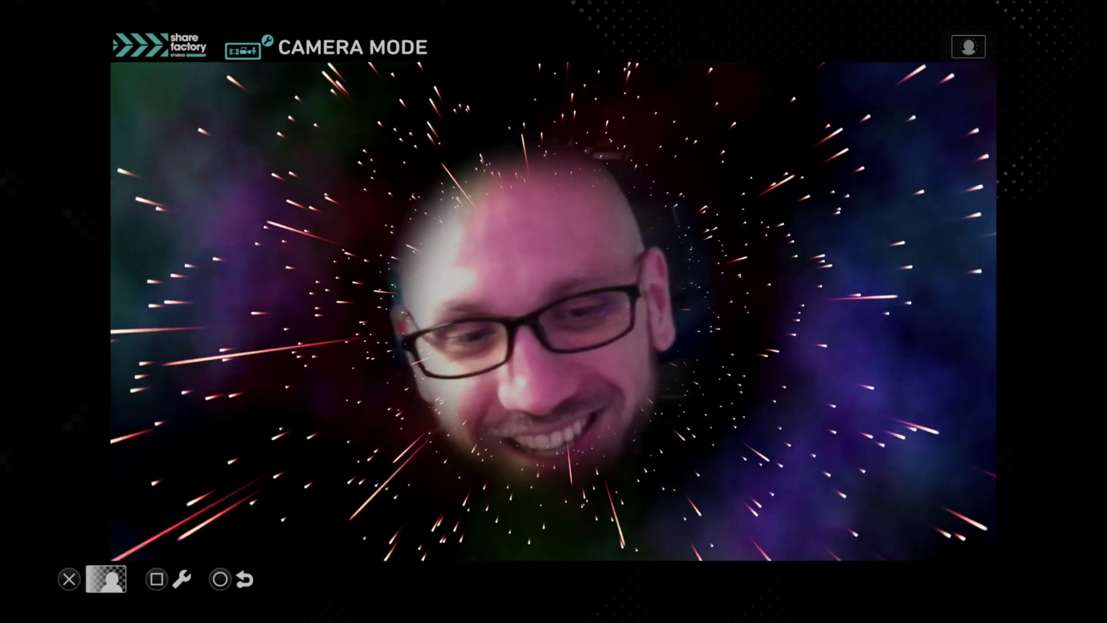
Step: Go through the sharpness, contrast, hue and saturation controls in camera tuning with the Stars backdrop in place
{"action": "key", "text": "s"}
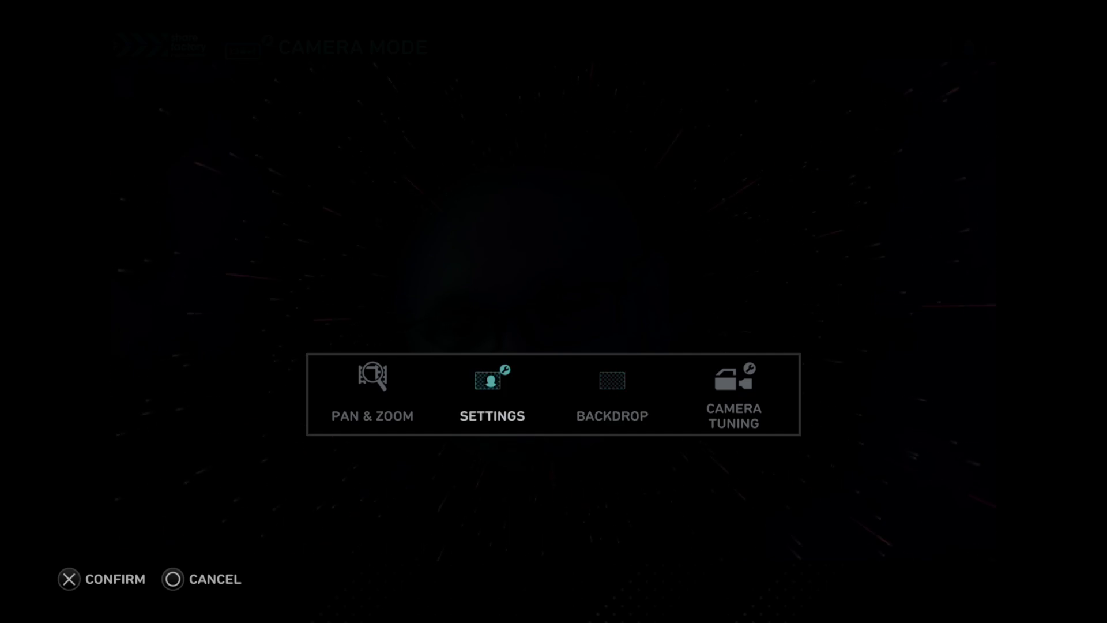
{"action": "key", "text": "Return"}
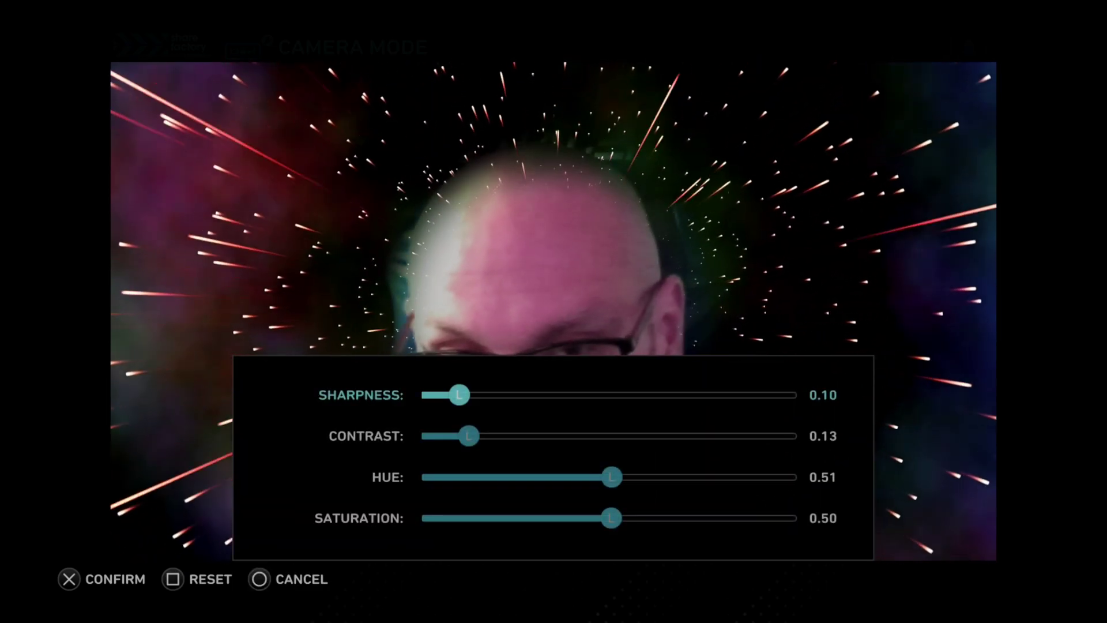
{"action": "key", "text": "Down"}
{"action": "key", "text": "Down"}
{"action": "key", "text": "Down"}
{"action": "key", "text": "Escape"}
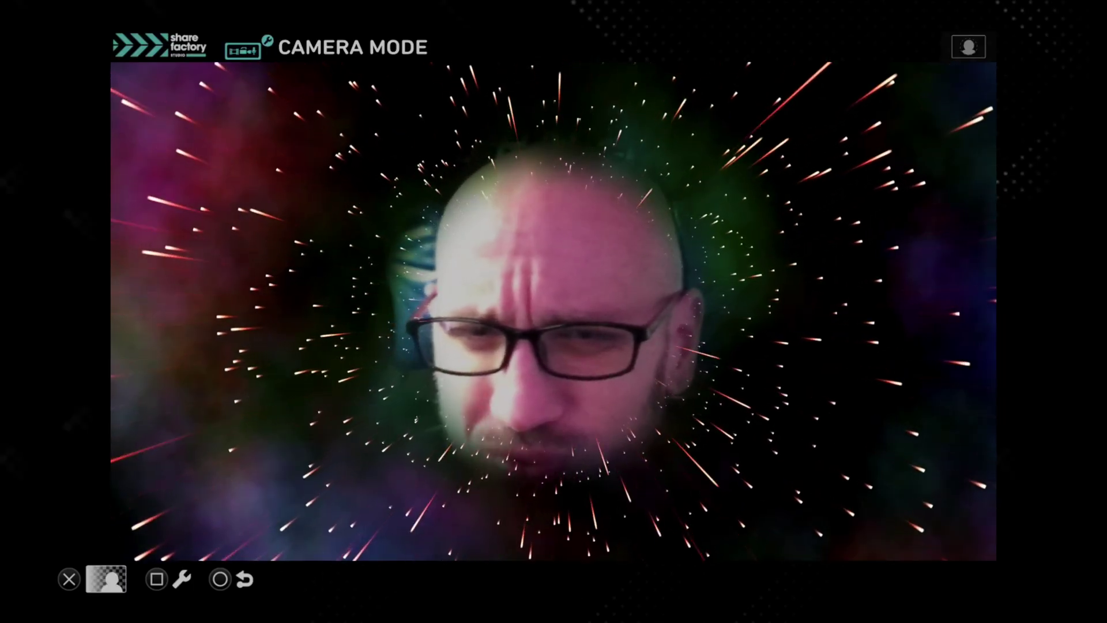
Step: Delete the Stars backdrop from behind the camera cutout and leave the camera mode settings
{"action": "key", "text": "BackSpace"}
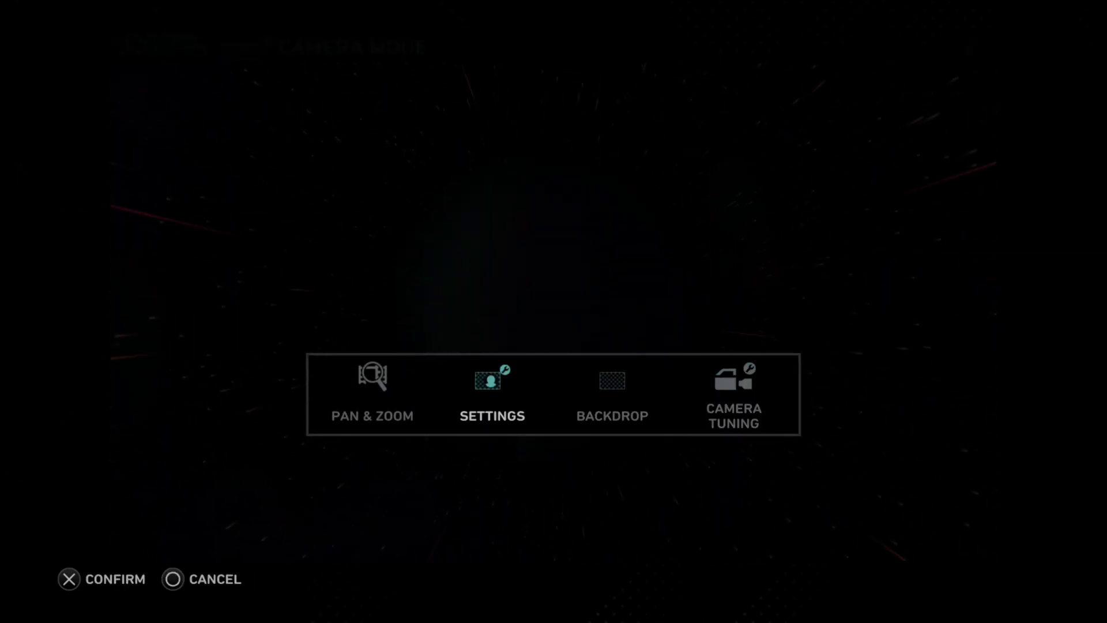
{"action": "key", "text": "Return"}
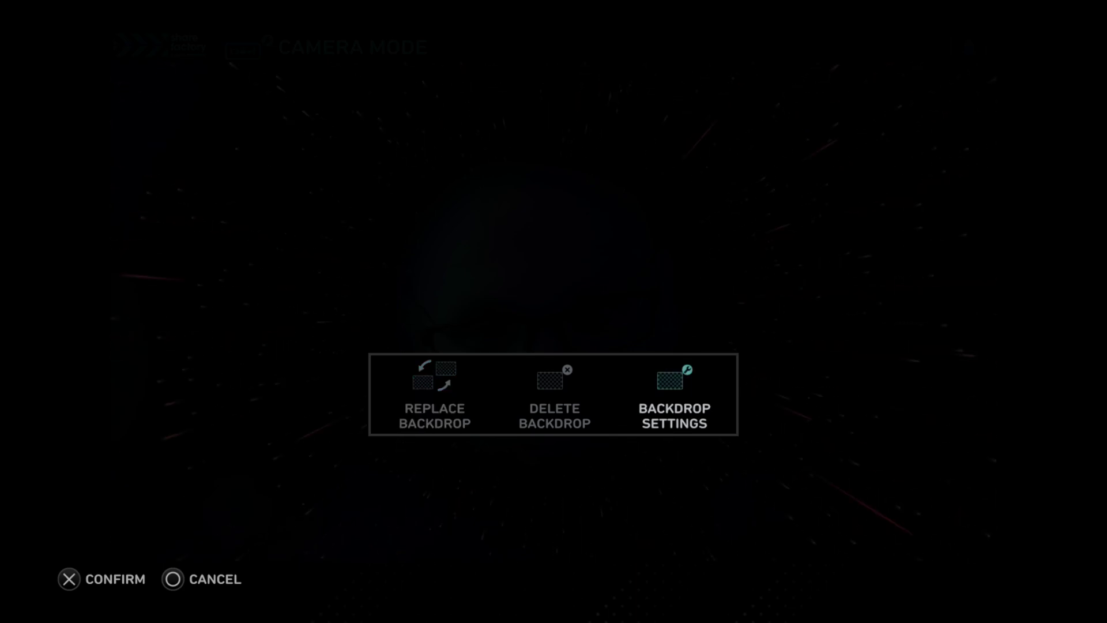
{"action": "key", "text": "Return"}
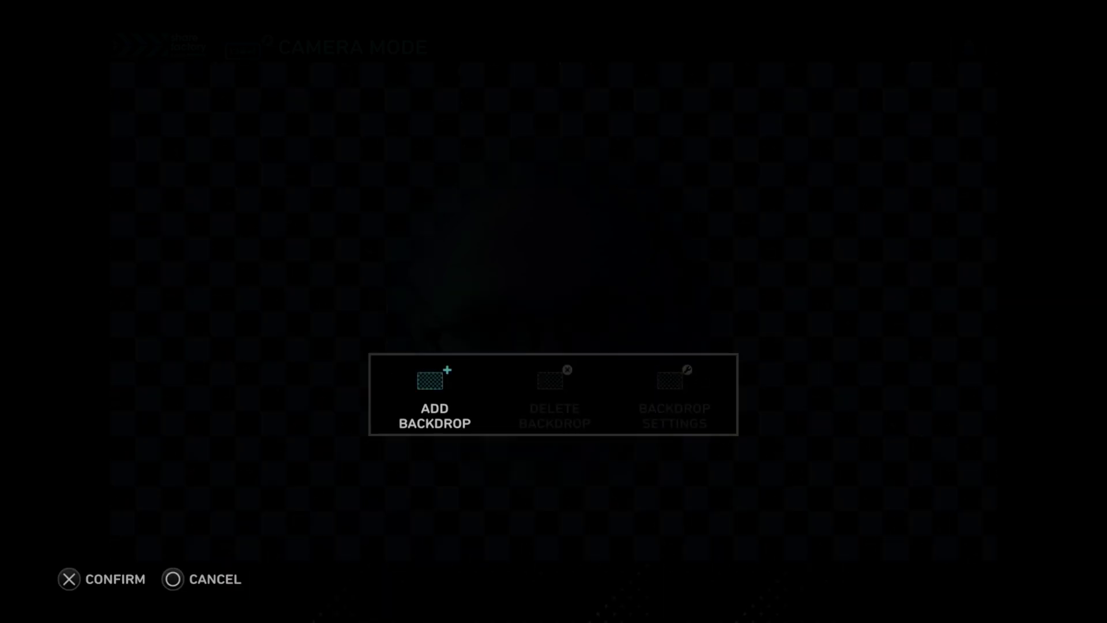
{"action": "key", "text": "Return"}
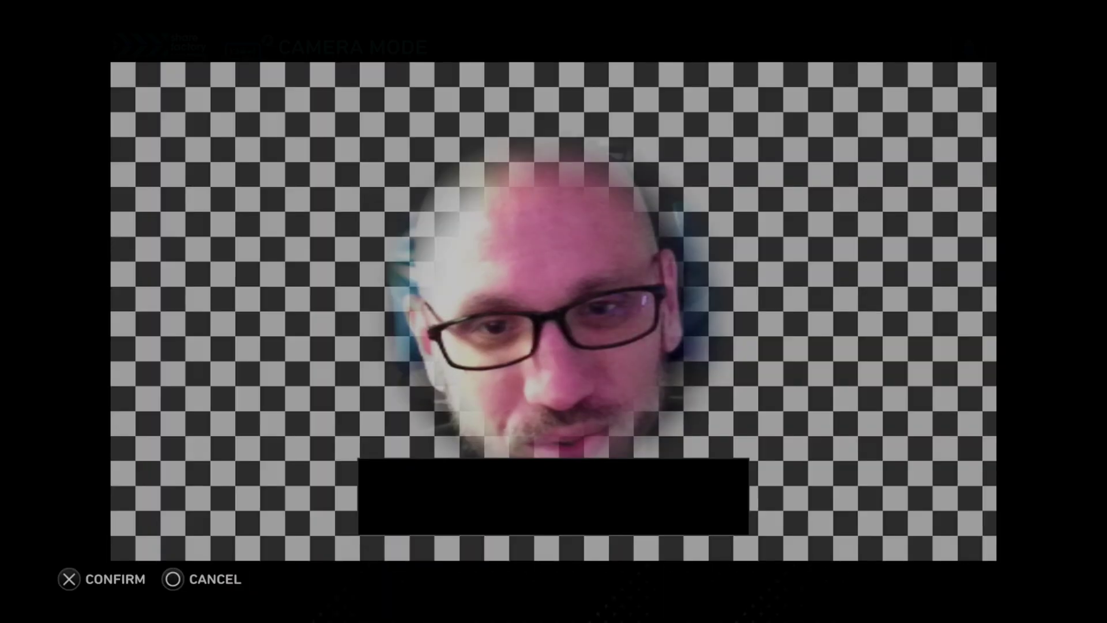
{"action": "key", "text": "Return"}
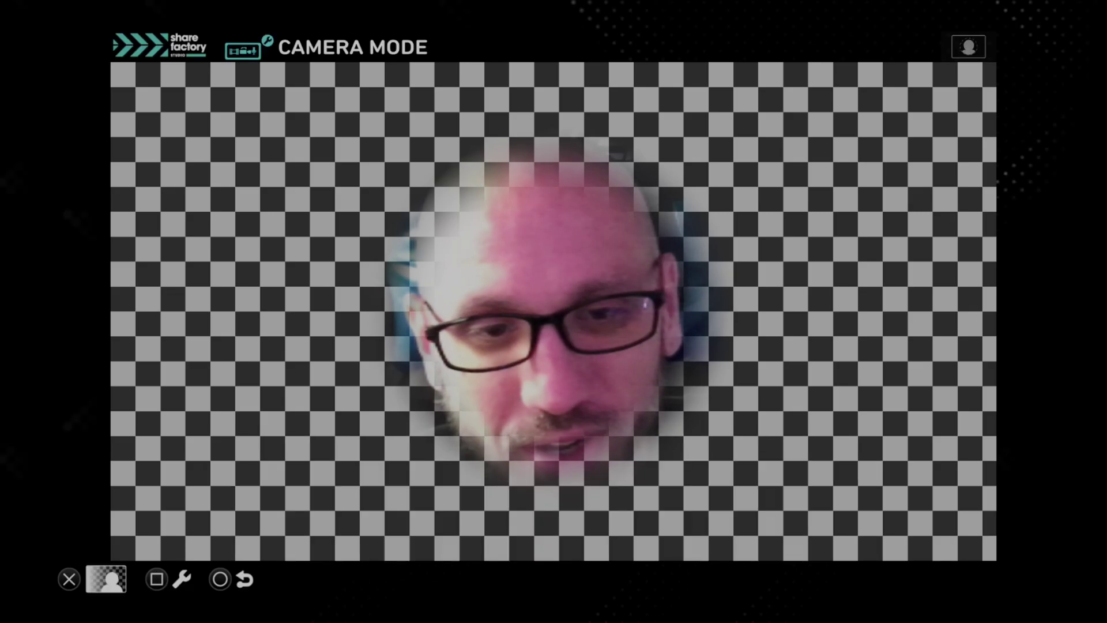
{"action": "key", "text": "Escape"}
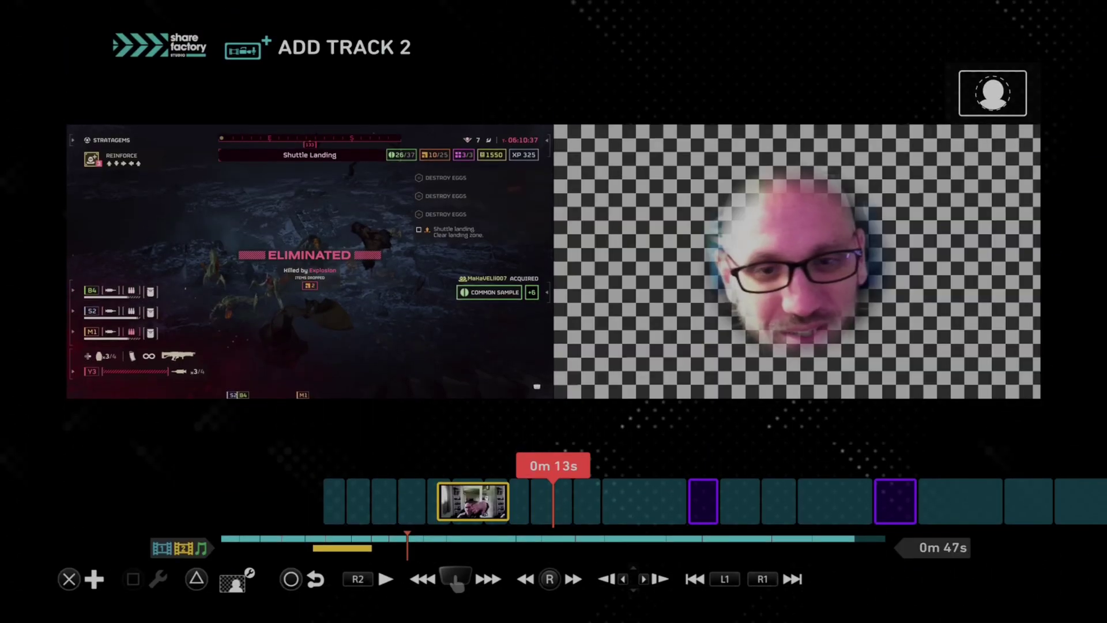
Step: Switch the camera mode to Normal
{"action": "key", "text": "Return"}
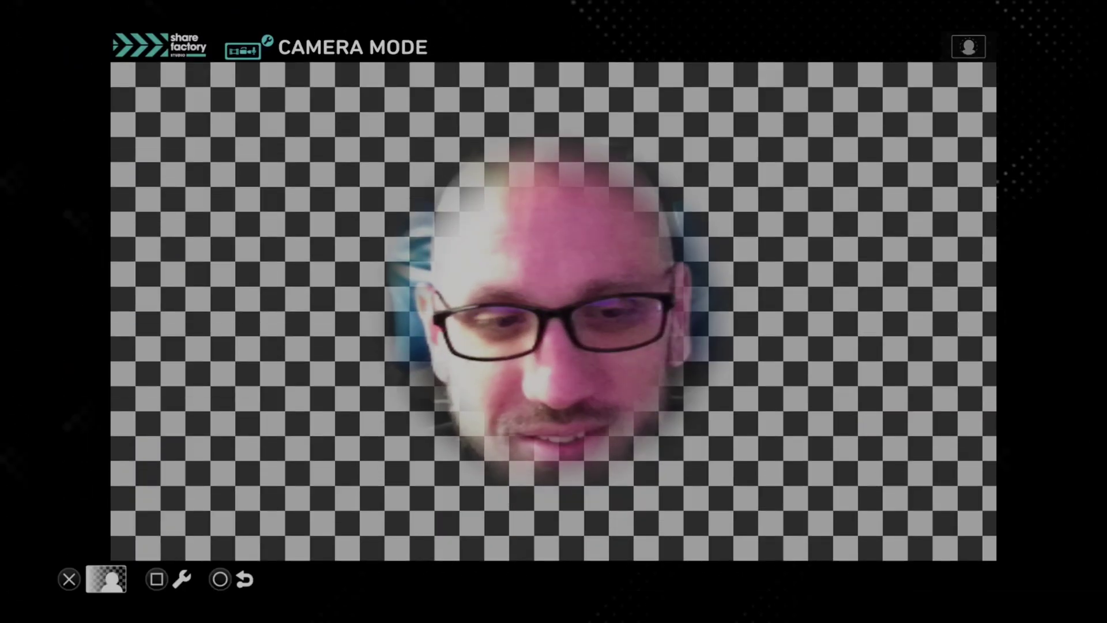
{"action": "key", "text": "Return"}
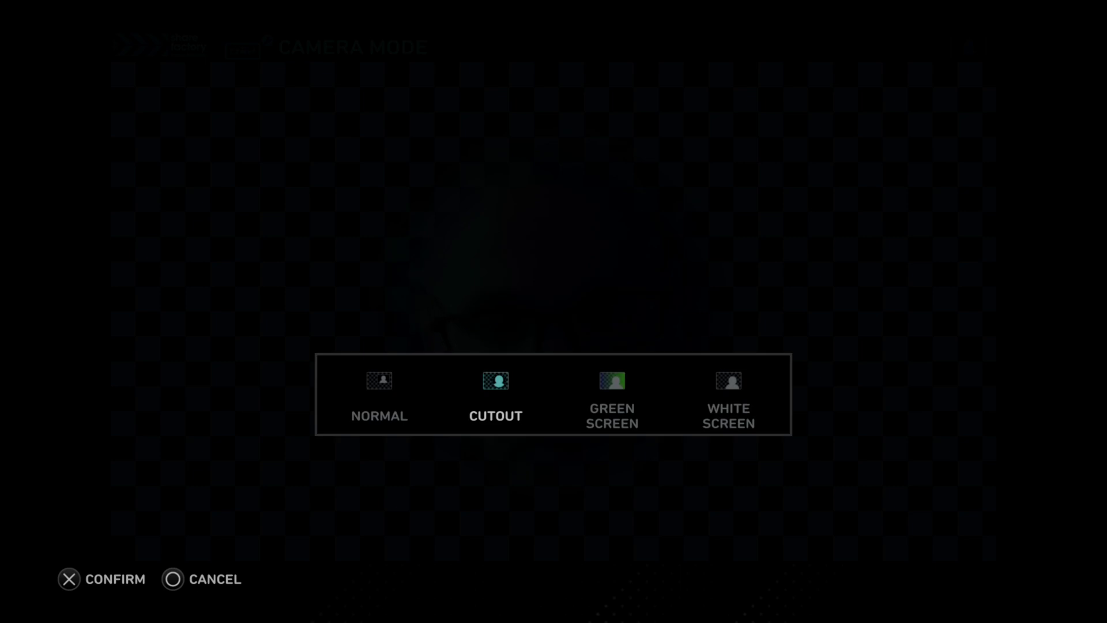
{"action": "key", "text": "Return"}
Step: Bring up camera tuning for the normal camera picture and raise the saturation to 0.71
{"action": "key", "text": "s"}
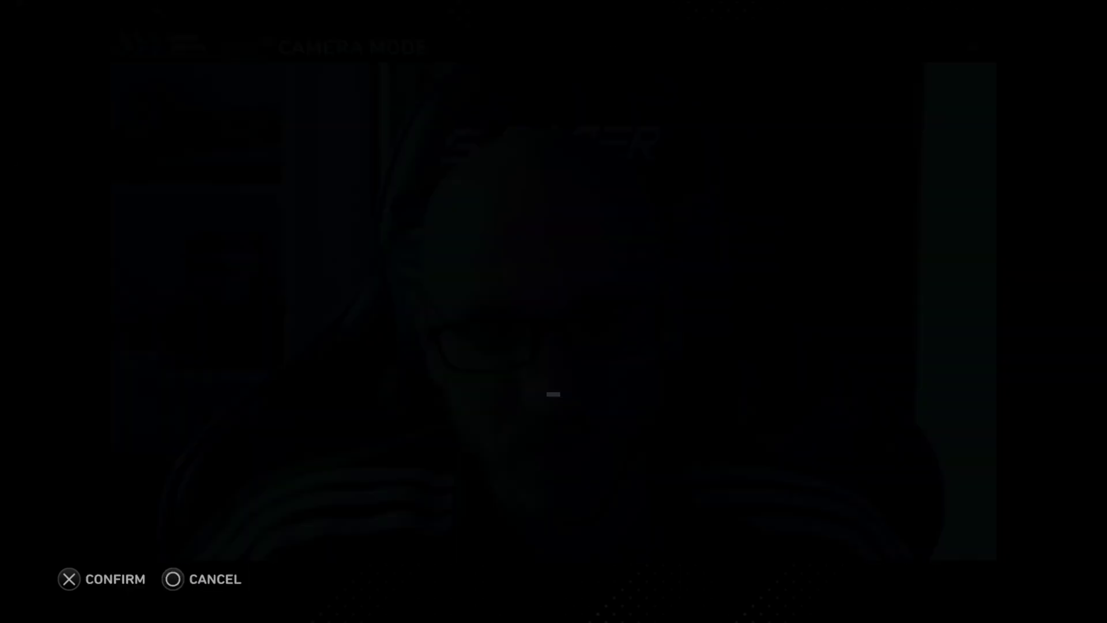
{"action": "key", "text": "Right"}
{"action": "key", "text": "Return"}
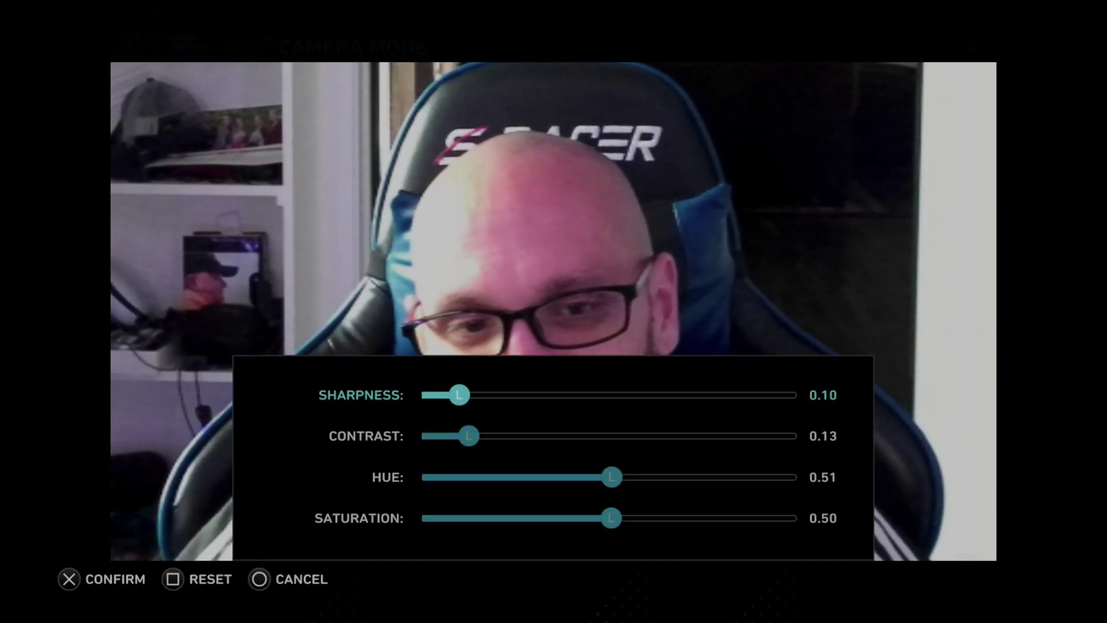
{"action": "key", "text": "Down"}
{"action": "key", "text": "Down"}
{"action": "key", "text": "Down"}
{"action": "key", "text": "Right"}
{"action": "key", "text": "Right"}
{"action": "key", "text": "Right"}
{"action": "key", "text": "Right"}
{"action": "key", "text": "Right"}
{"action": "key", "text": "Right"}
{"action": "key", "text": "Right"}
{"action": "key", "text": "Right"}
{"action": "key", "text": "Right"}
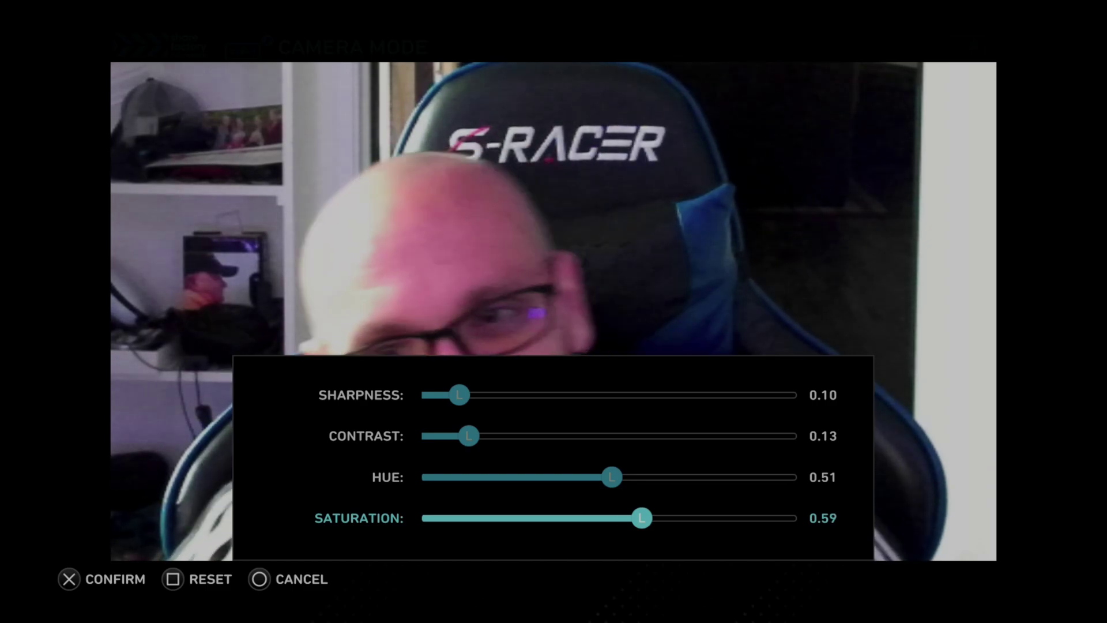
{"action": "key", "text": "Right"}
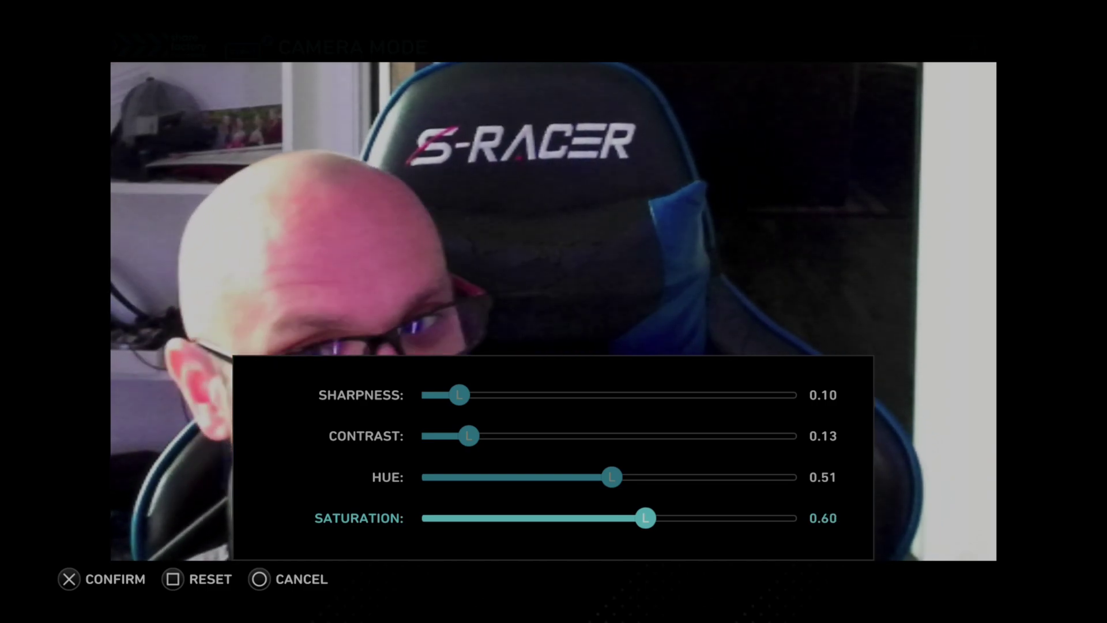
{"action": "key", "text": "Left"}
{"action": "key", "text": "Left"}
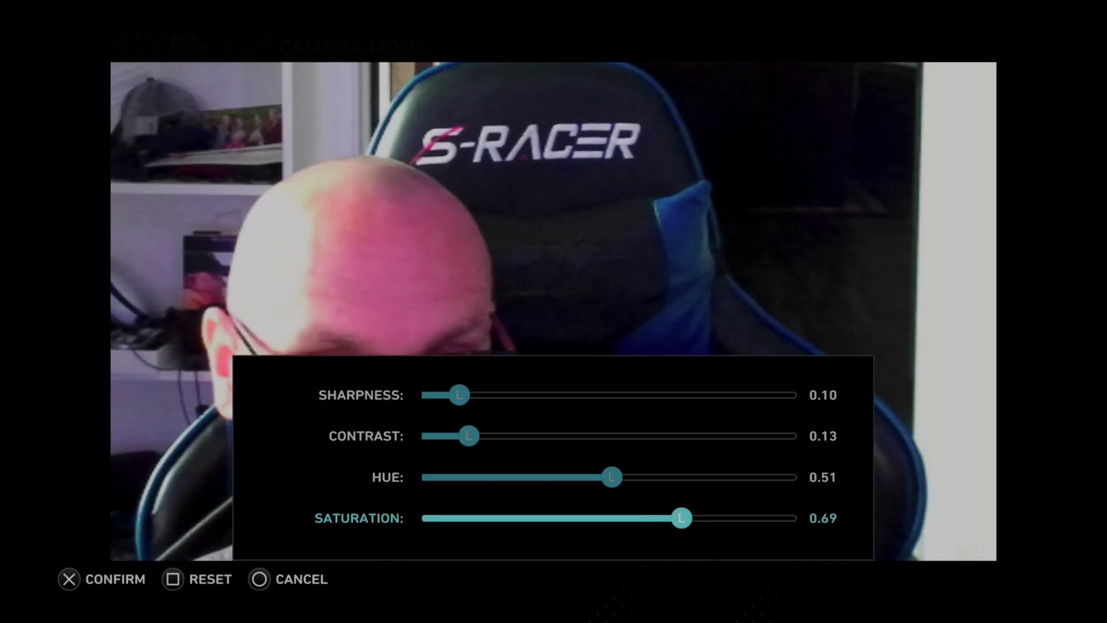
Step: Set the camera contrast to 0.14
{"action": "key", "text": "Up"}
{"action": "key", "text": "Up"}
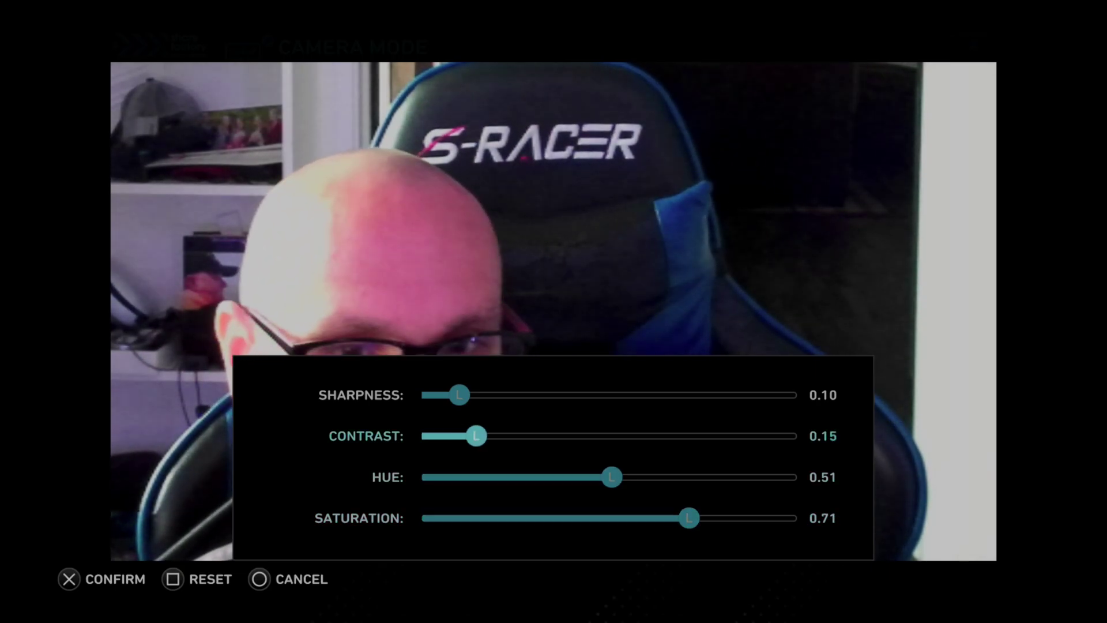
{"action": "key", "text": "Right"}
{"action": "key", "text": "Right"}
{"action": "key", "text": "Left"}
{"action": "key", "text": "Left"}
{"action": "key", "text": "Left"}
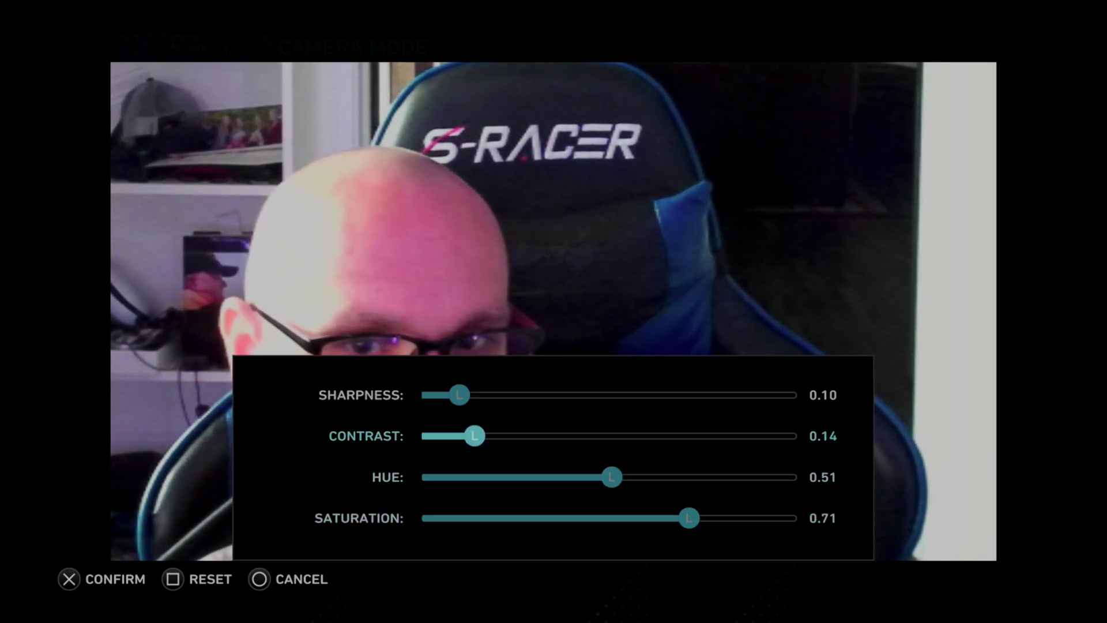
Step: Set the camera sharpness to 0.30, apply the tuning and leave the camera mode settings
{"action": "key", "text": "Up"}
{"action": "key", "text": "Right"}
{"action": "key", "text": "Right"}
{"action": "key", "text": "Right"}
{"action": "key", "text": "Right"}
{"action": "key", "text": "Right"}
{"action": "key", "text": "Right"}
{"action": "key", "text": "Right"}
{"action": "key", "text": "Right"}
{"action": "key", "text": "Right"}
{"action": "key", "text": "Right"}
{"action": "key", "text": "Right"}
{"action": "key", "text": "Right"}
{"action": "key", "text": "Right"}
{"action": "key", "text": "Right"}
{"action": "key", "text": "Right"}
{"action": "key", "text": "Right"}
{"action": "key", "text": "Right"}
{"action": "key", "text": "Right"}
{"action": "key", "text": "Right"}
{"action": "key", "text": "Right"}
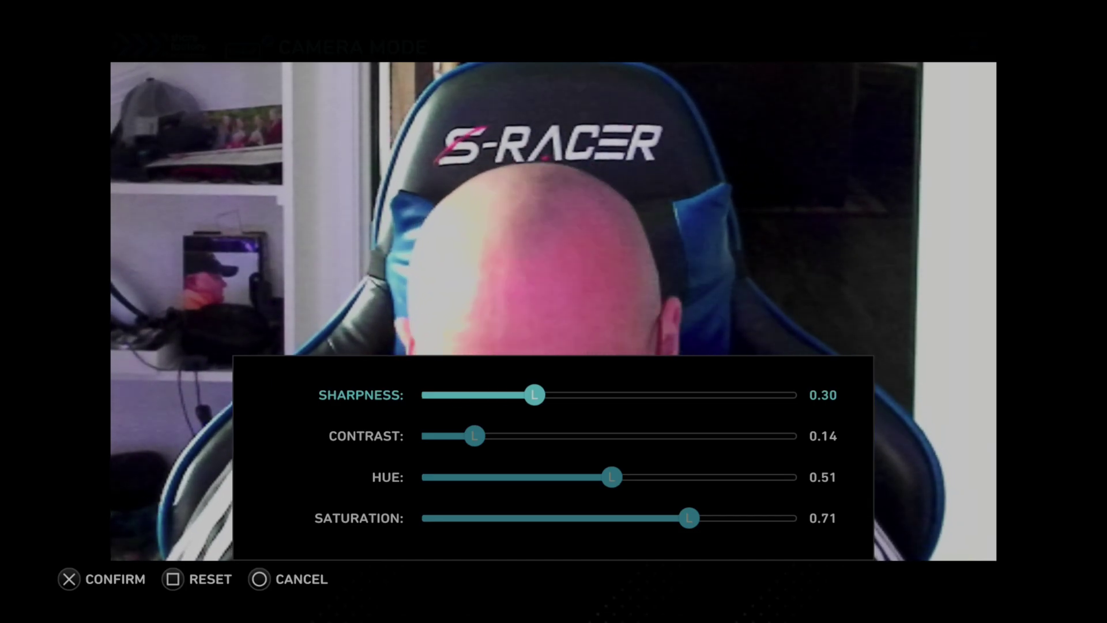
{"action": "key", "text": "Return"}
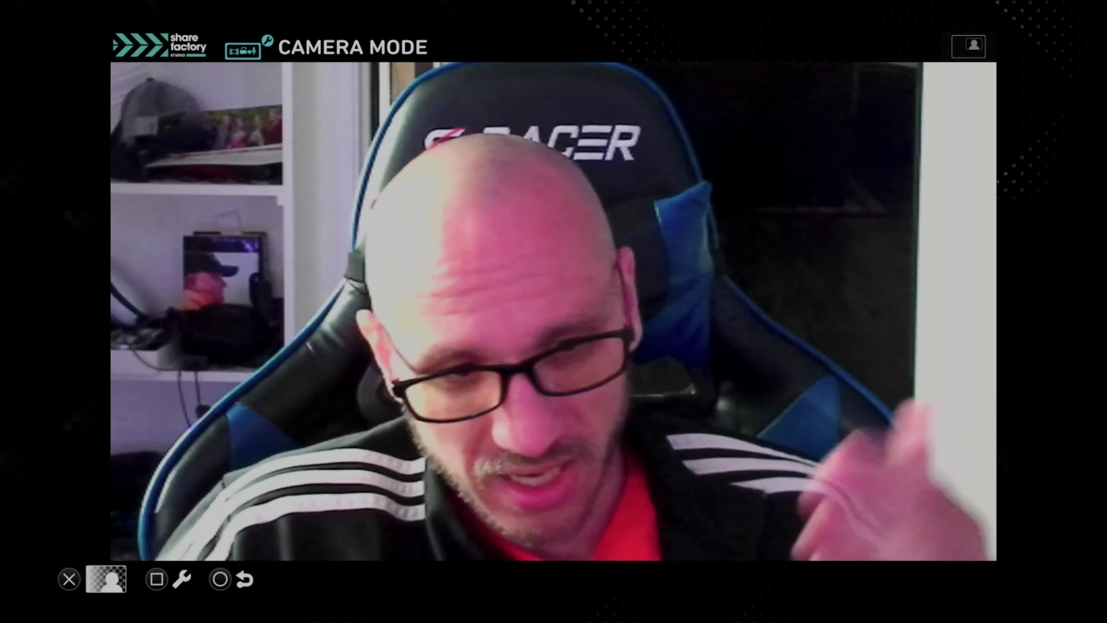
{"action": "key", "text": "Escape"}
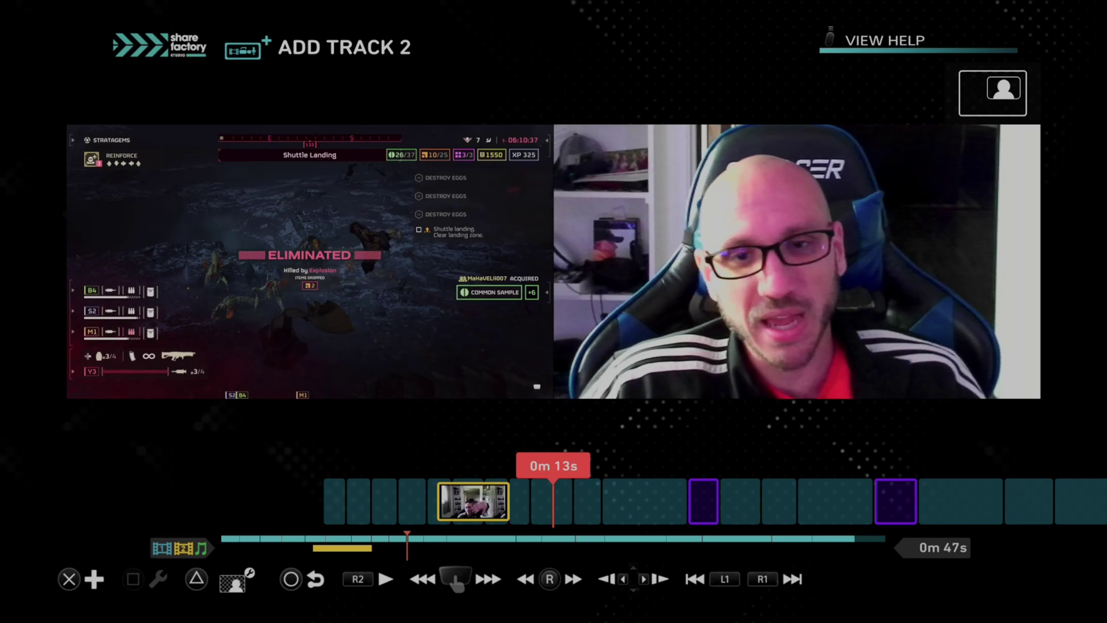
Step: Record a camera commentary clip on track 2 from 0m 13s to about 0m 19s
{"action": "key", "text": "Return"}
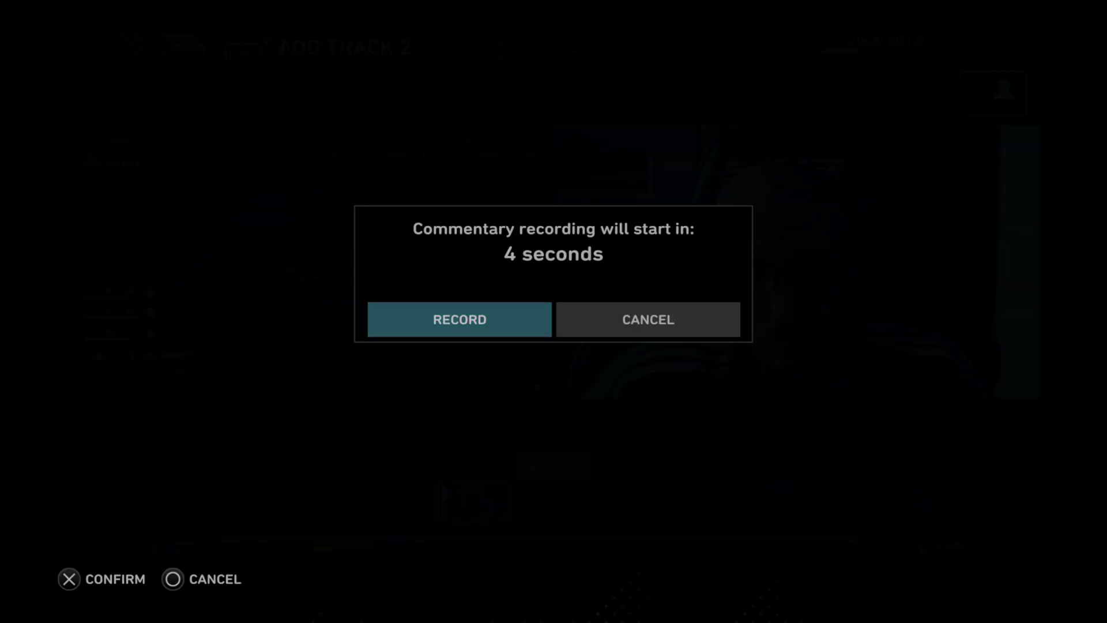
{"action": "key", "text": "Return"}
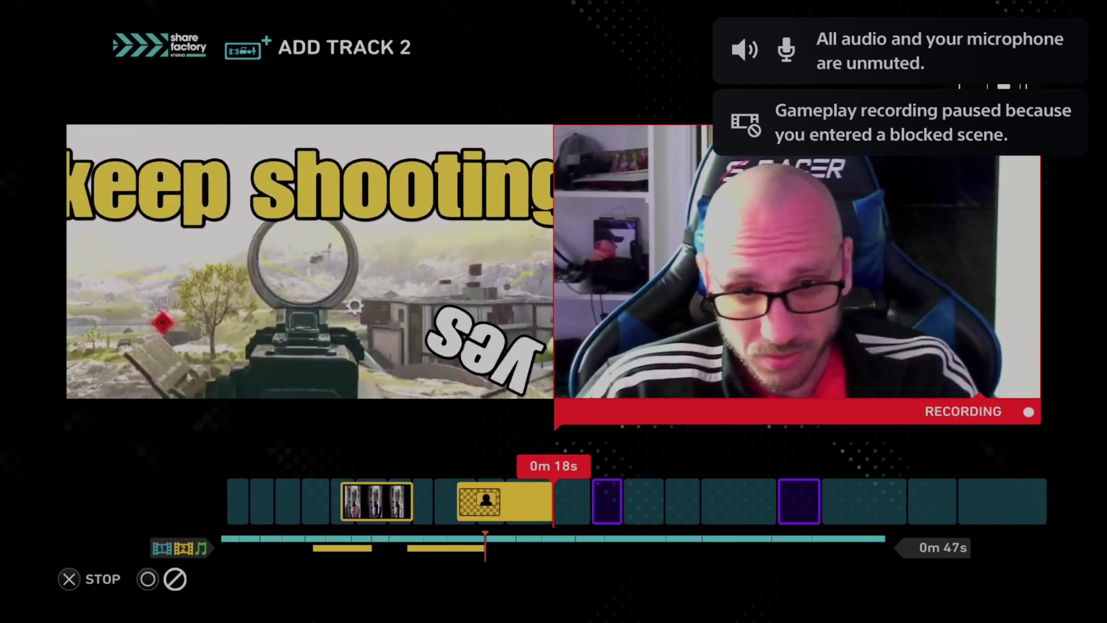
{"action": "key", "text": "Return"}
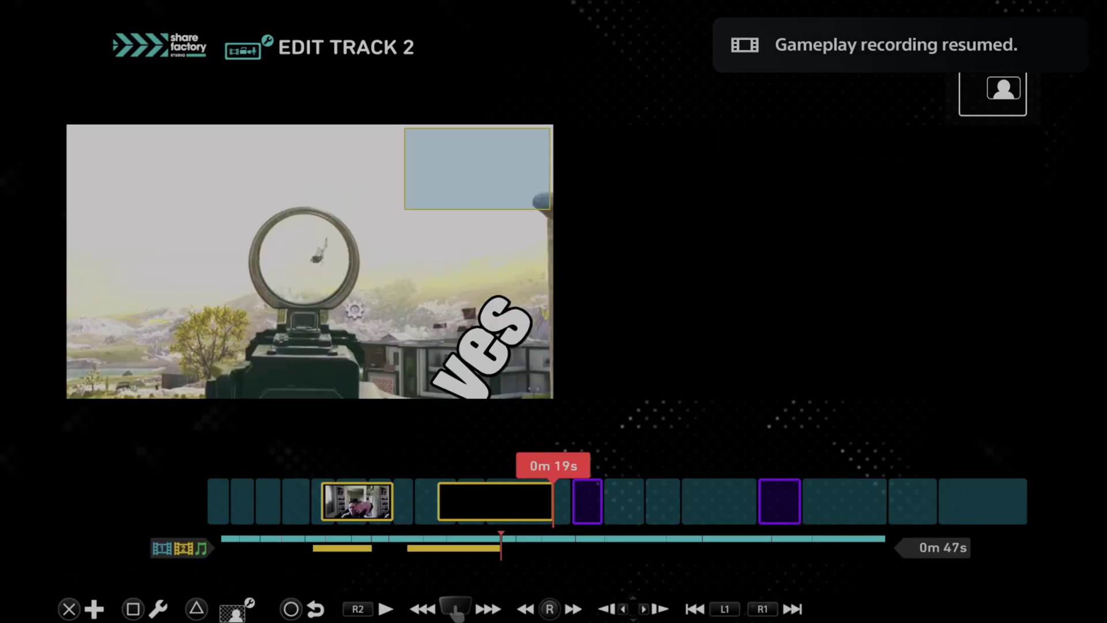
Step: Return to the main project timeline and show the track 2 clips in the timeline view
{"action": "key", "text": "Left"}
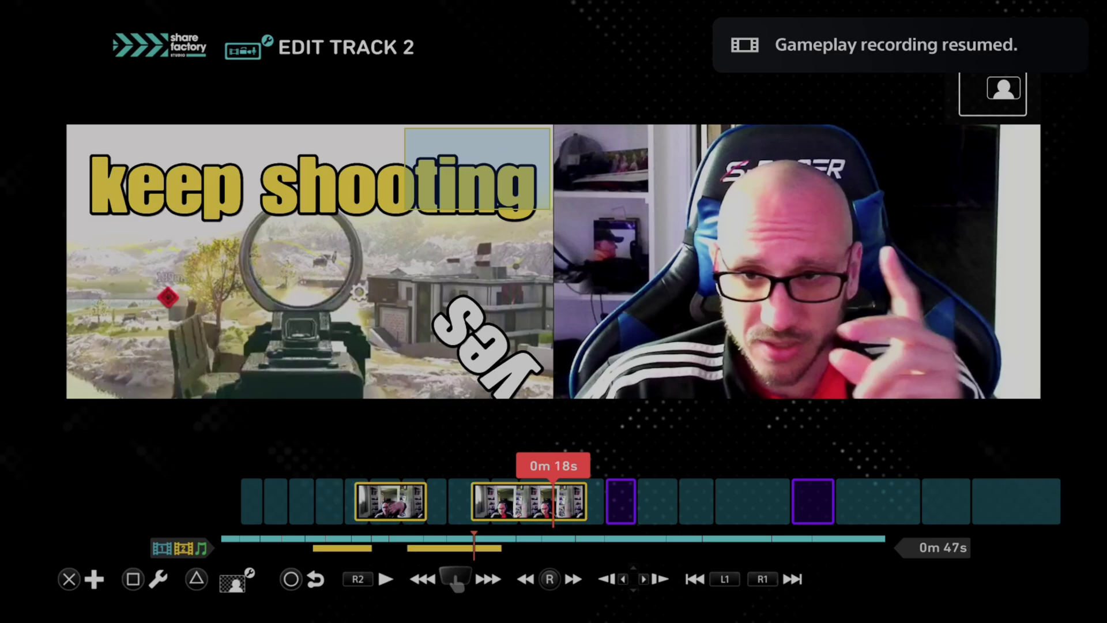
{"action": "key", "text": "Escape"}
{"action": "key", "text": "Left"}
{"action": "key", "text": "Tab"}
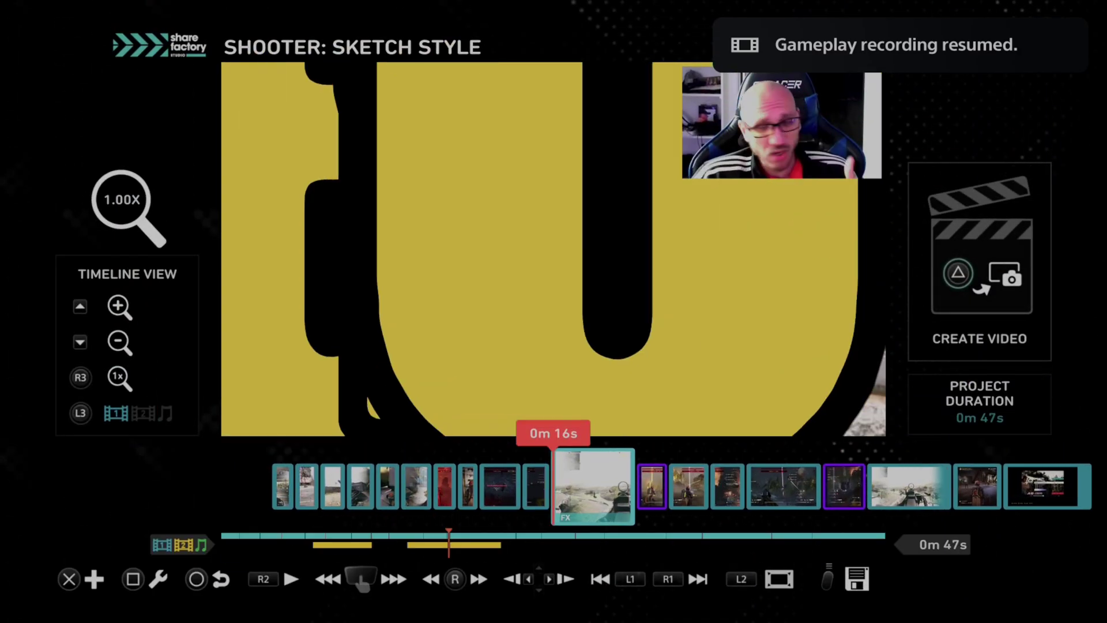
{"action": "key", "text": "Tab"}
{"action": "key", "text": "Right"}
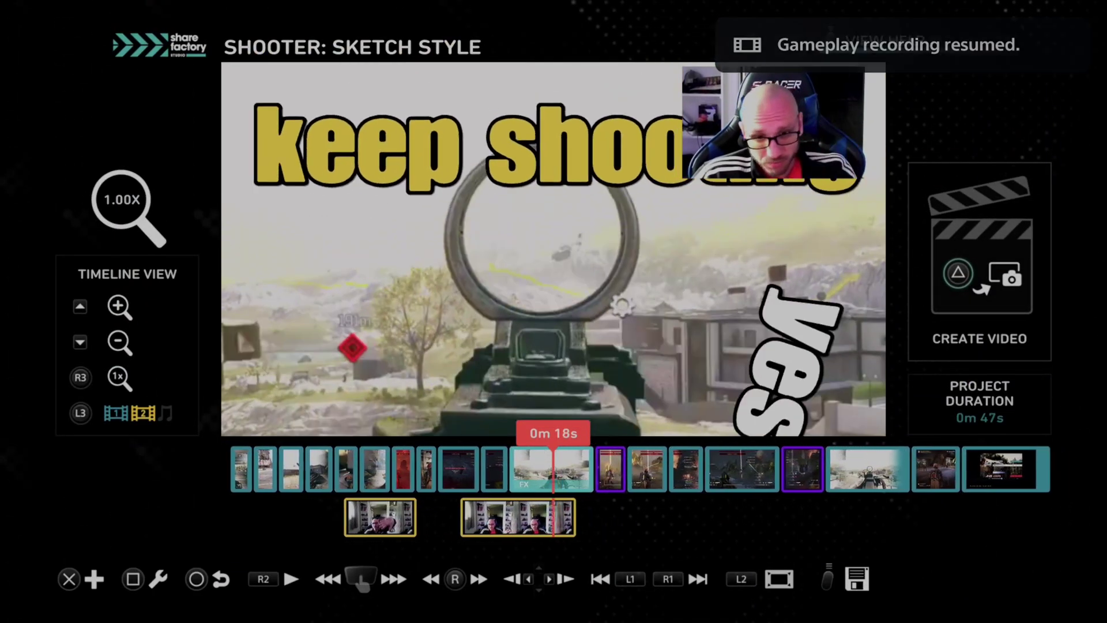
Step: Play the project briefly from about 0m 16s to check the new camera clip over the gameplay
{"action": "key", "text": "Left"}
{"action": "key", "text": "Right"}
{"action": "key", "text": "Left"}
{"action": "key", "text": "space"}
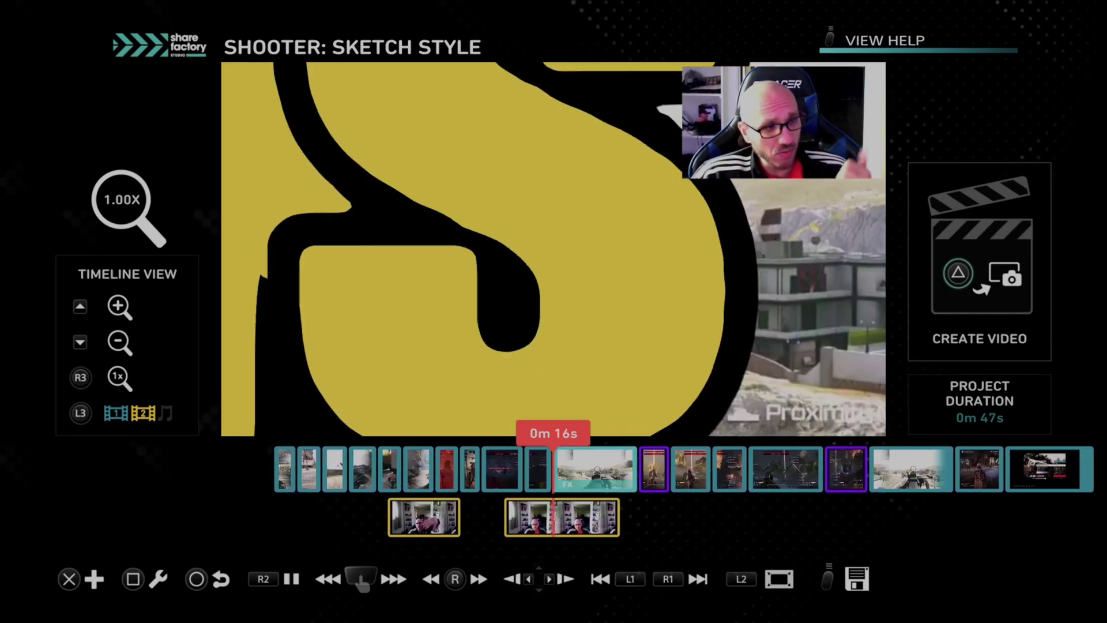
{"action": "key", "text": "space"}
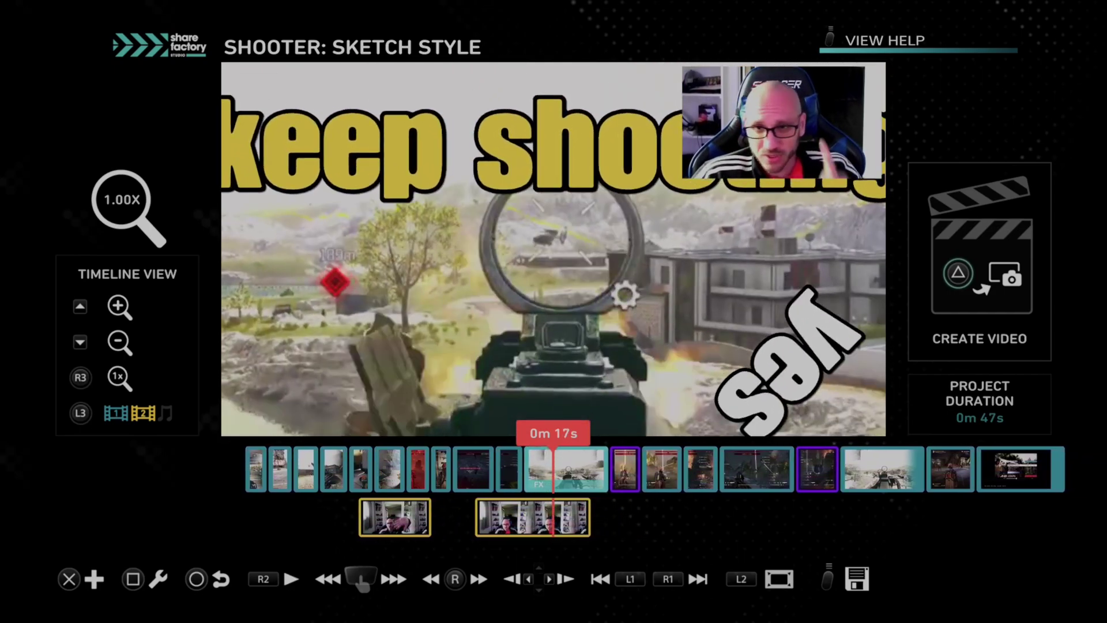
Step: Open the PIP layout options for the second track 2 clip at 0m 16s
{"action": "key", "text": "Left"}
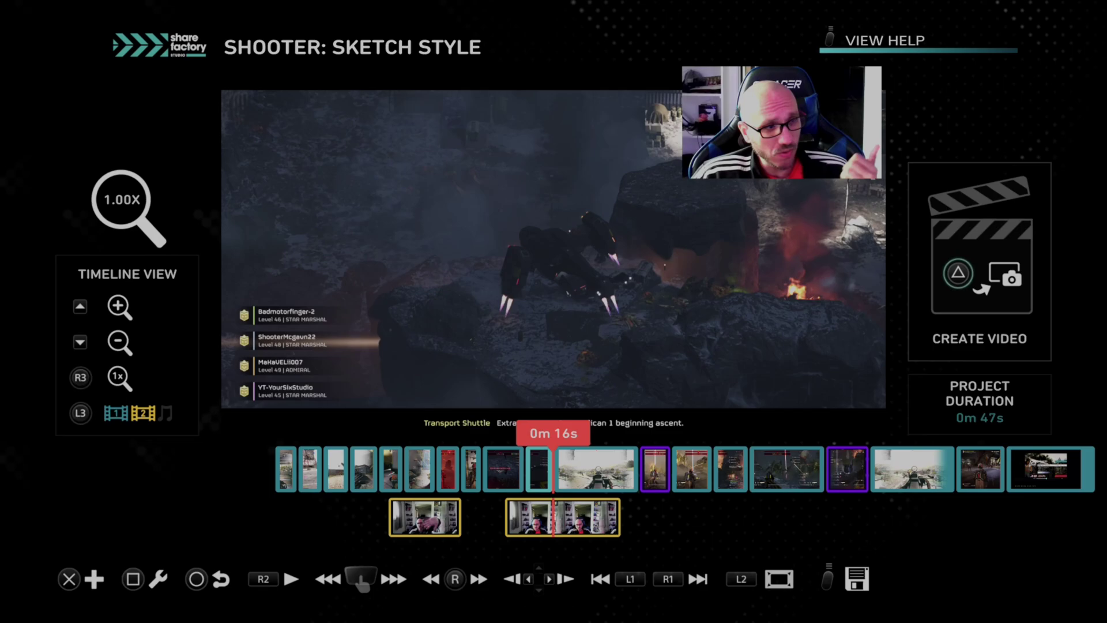
{"action": "key", "text": "s"}
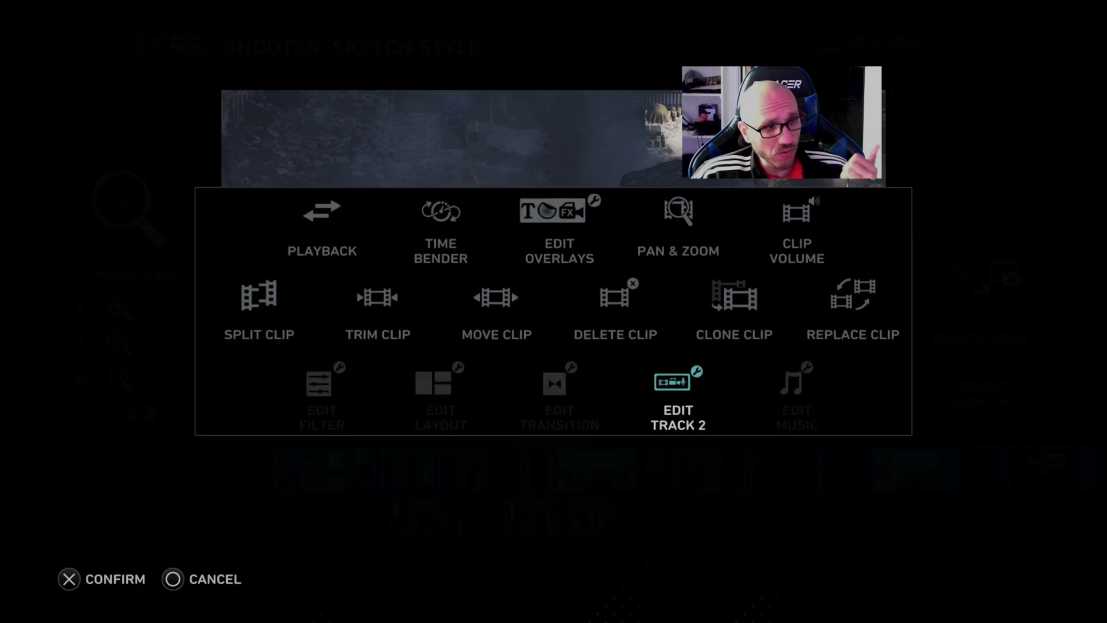
{"action": "key", "text": "Return"}
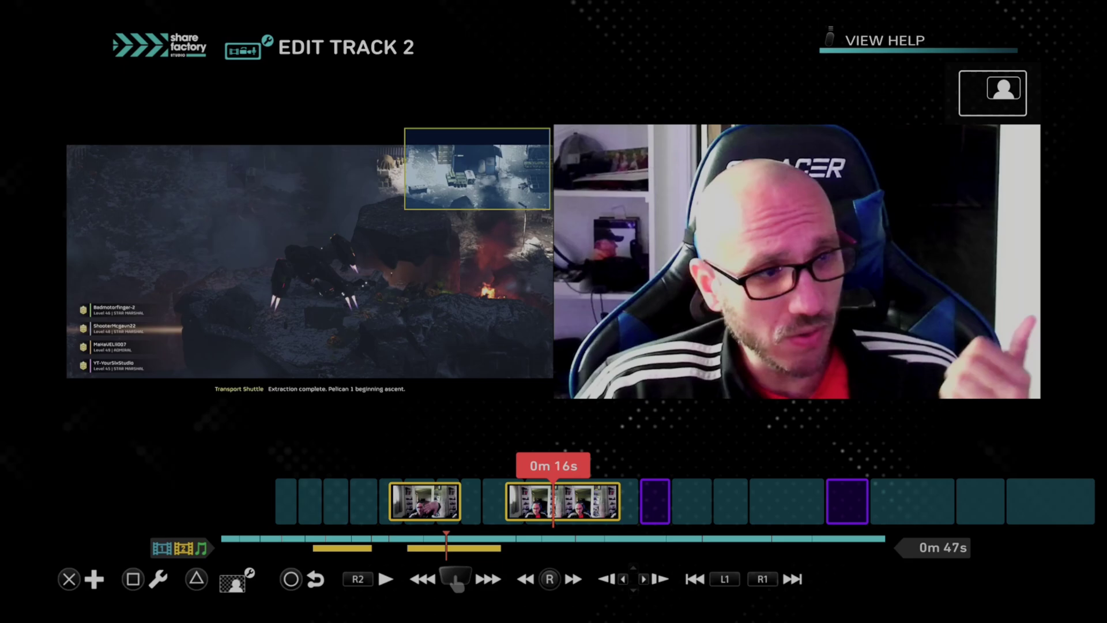
{"action": "key", "text": "Return"}
{"action": "key", "text": "Left"}
{"action": "key", "text": "Left"}
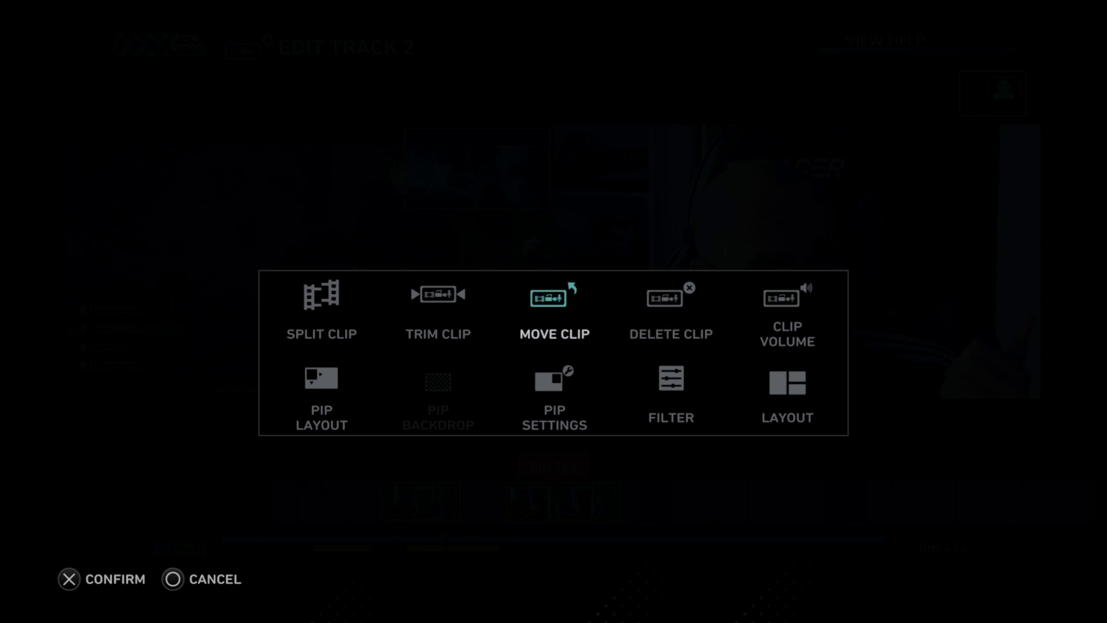
{"action": "key", "text": "Left"}
{"action": "key", "text": "Left"}
{"action": "key", "text": "Down"}
{"action": "key", "text": "Return"}
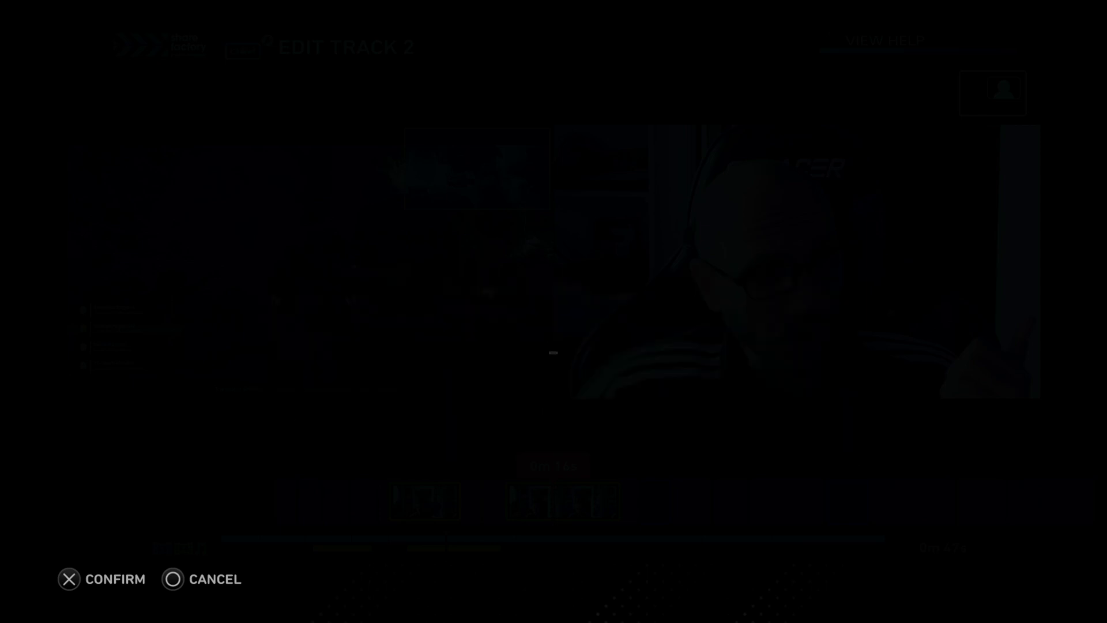
Step: Go through the PIP layouts, apply Side by Side to the camera clip and return to the main timeline
{"action": "key", "text": "Down"}
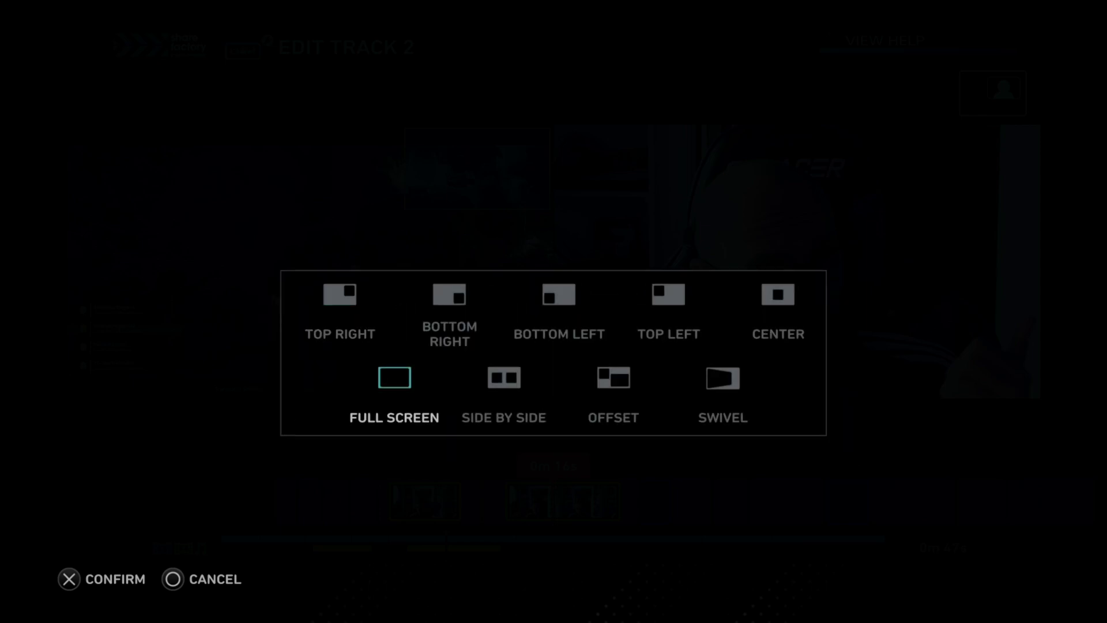
{"action": "key", "text": "Right"}
{"action": "key", "text": "Right"}
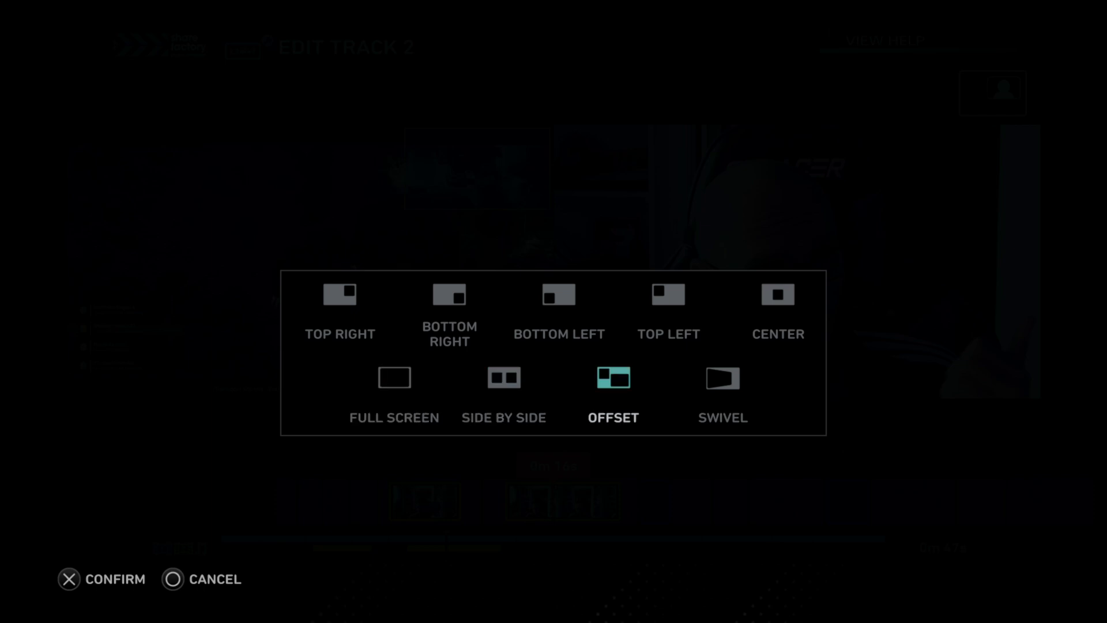
{"action": "key", "text": "Up"}
{"action": "key", "text": "Right"}
{"action": "key", "text": "Left"}
{"action": "key", "text": "Left"}
{"action": "key", "text": "Down"}
{"action": "key", "text": "Right"}
{"action": "key", "text": "Right"}
{"action": "key", "text": "Up"}
{"action": "key", "text": "Down"}
{"action": "key", "text": "Up"}
{"action": "key", "text": "Down"}
{"action": "key", "text": "Right"}
{"action": "key", "text": "Left"}
{"action": "key", "text": "Up"}
{"action": "key", "text": "Down"}
{"action": "key", "text": "Up"}
{"action": "key", "text": "Down"}
{"action": "key", "text": "Up"}
{"action": "key", "text": "Down"}
{"action": "key", "text": "Right"}
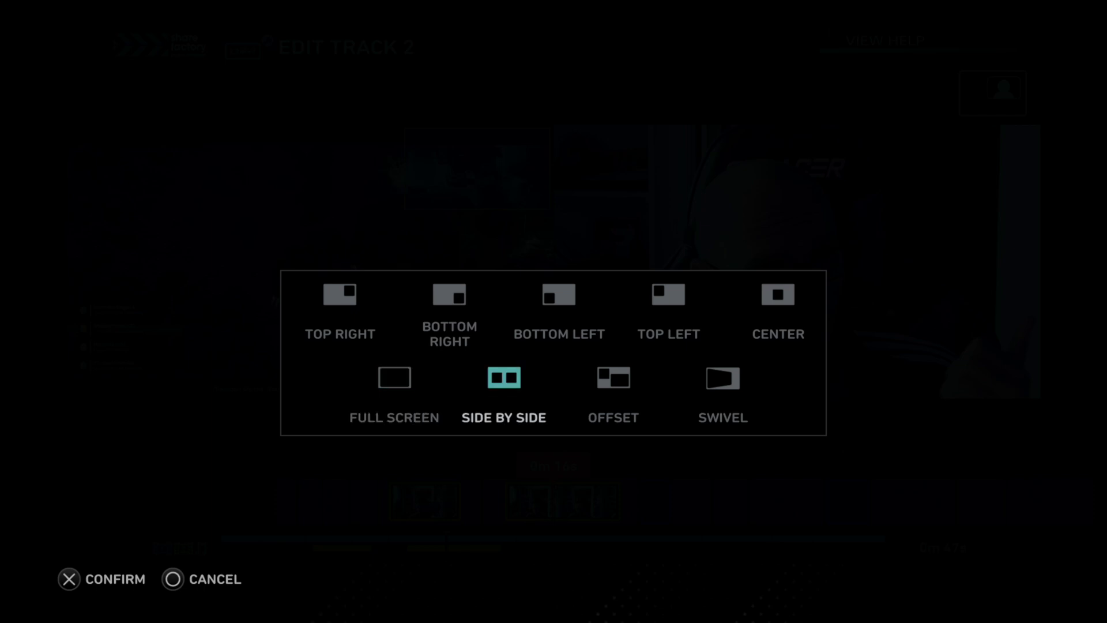
{"action": "key", "text": "Return"}
{"action": "key", "text": "Escape"}
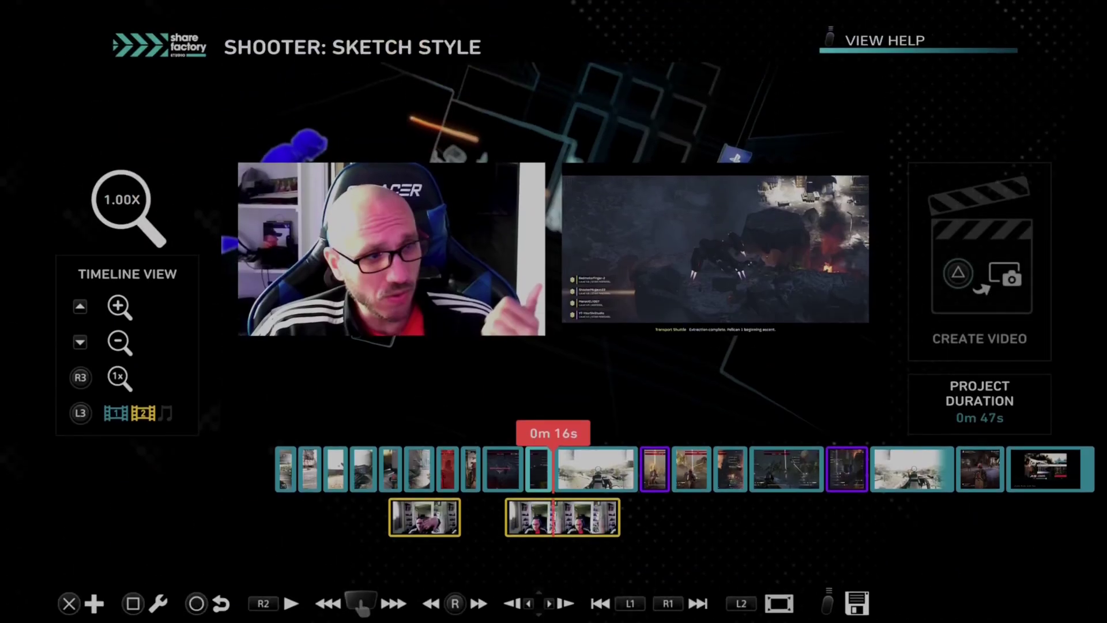
Step: Play the Side by Side layout around 0m 16s and open track 2 for editing at 0m 17s
{"action": "key", "text": "Left"}
{"action": "key", "text": "space"}
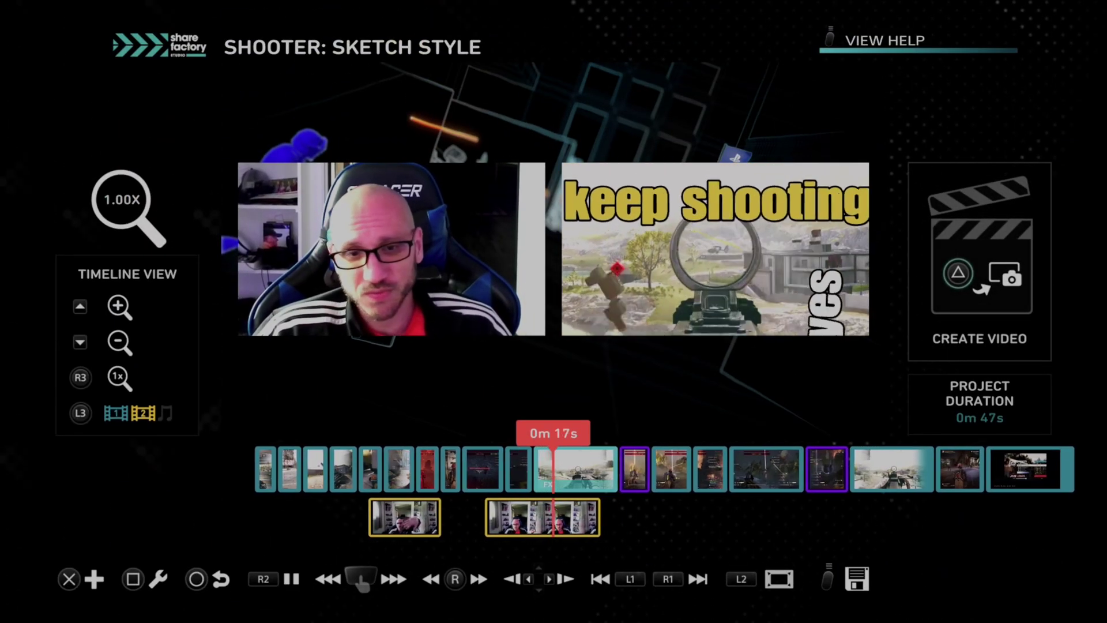
{"action": "key", "text": "Return"}
{"action": "key", "text": "Right"}
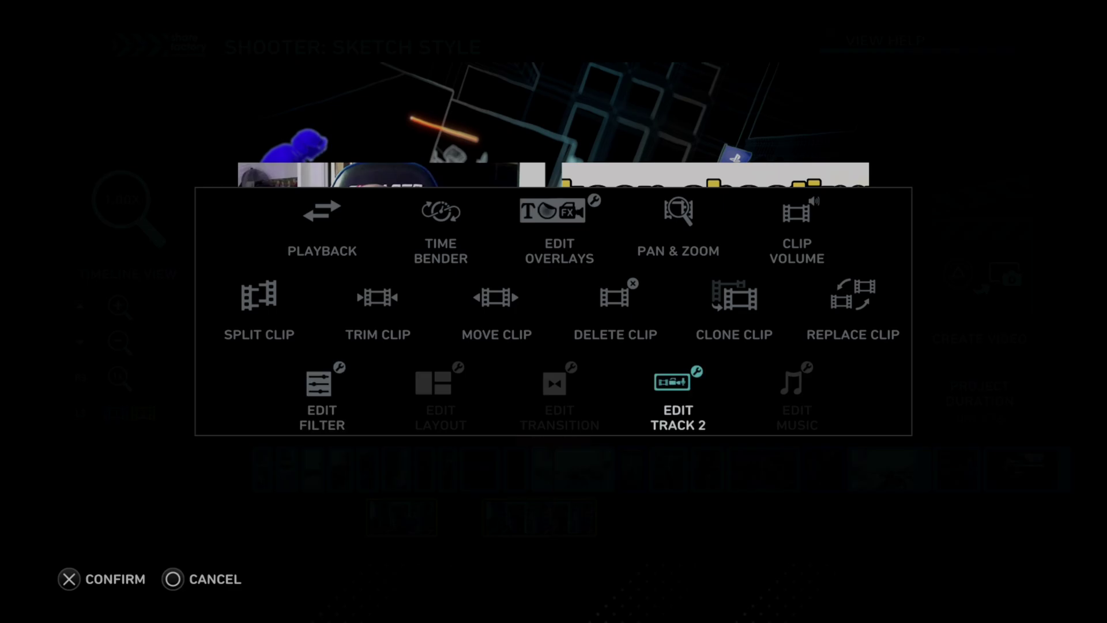
{"action": "key", "text": "Return"}
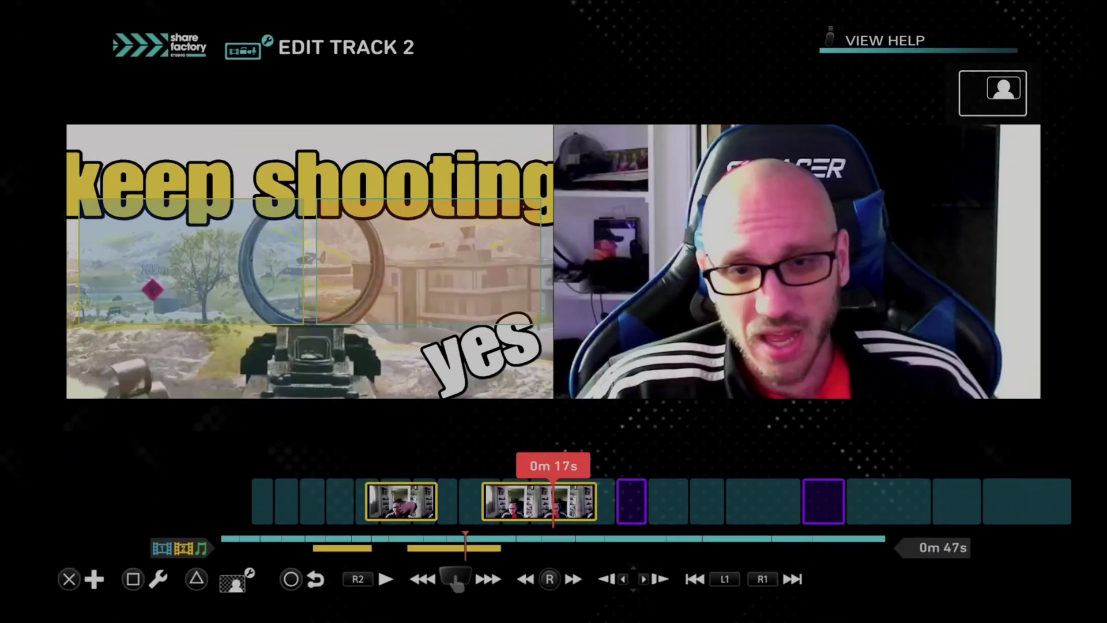
Step: Go through the editing options for the second track 2 clip, from trimming and moving to filter, layout and PIP settings
{"action": "key", "text": "Return"}
{"action": "key", "text": "Up"}
{"action": "key", "text": "Right"}
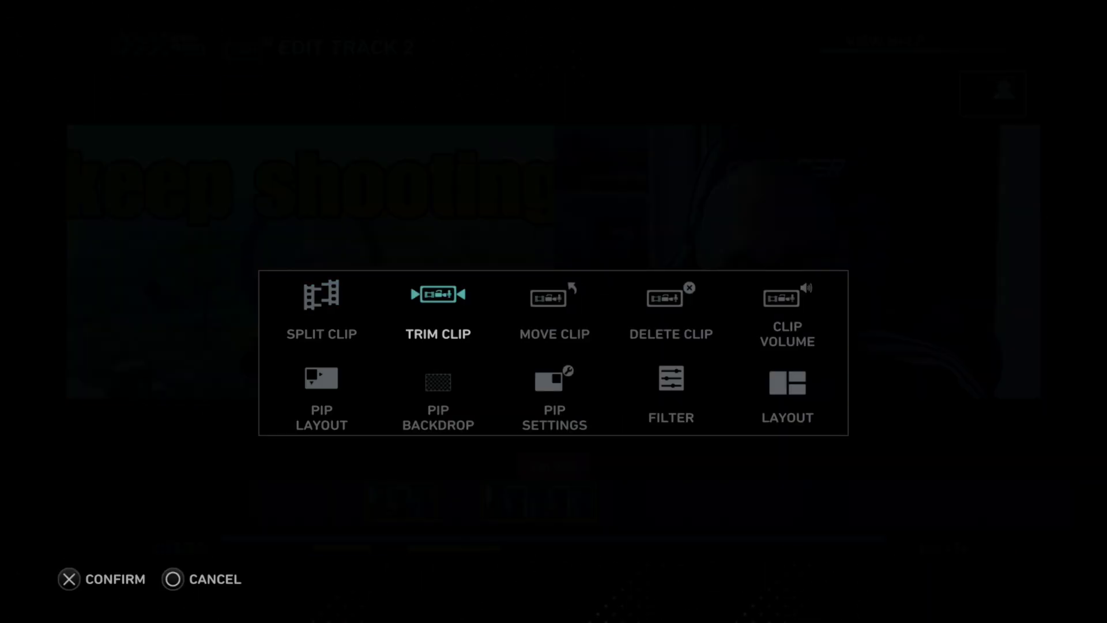
{"action": "key", "text": "Down"}
{"action": "key", "text": "Right"}
{"action": "key", "text": "Right"}
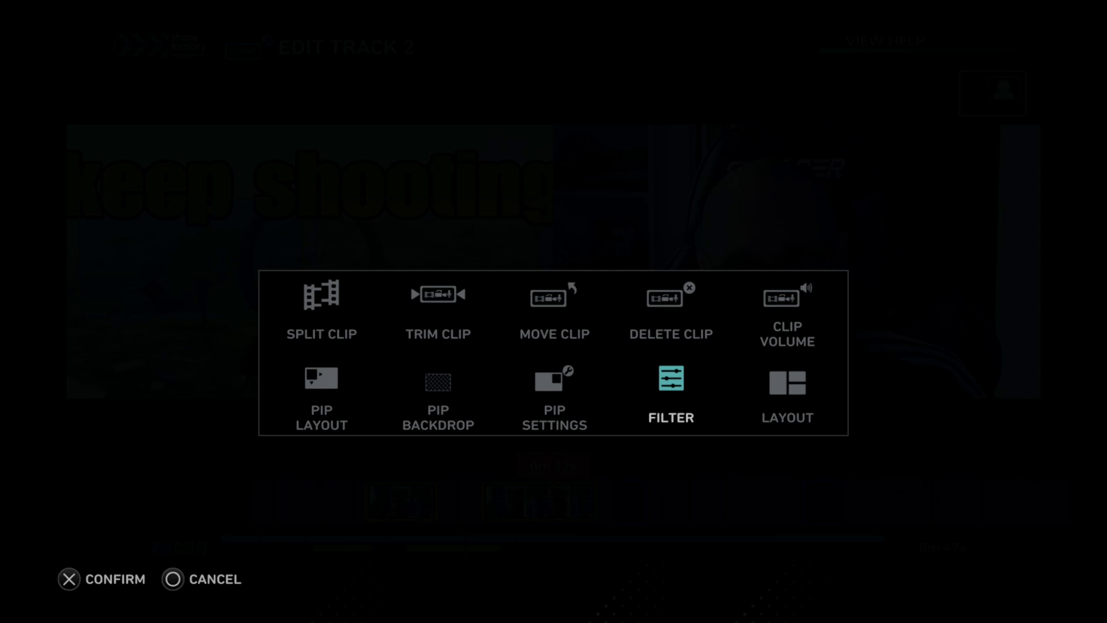
{"action": "key", "text": "Right"}
{"action": "key", "text": "Up"}
{"action": "key", "text": "Left"}
{"action": "key", "text": "Left"}
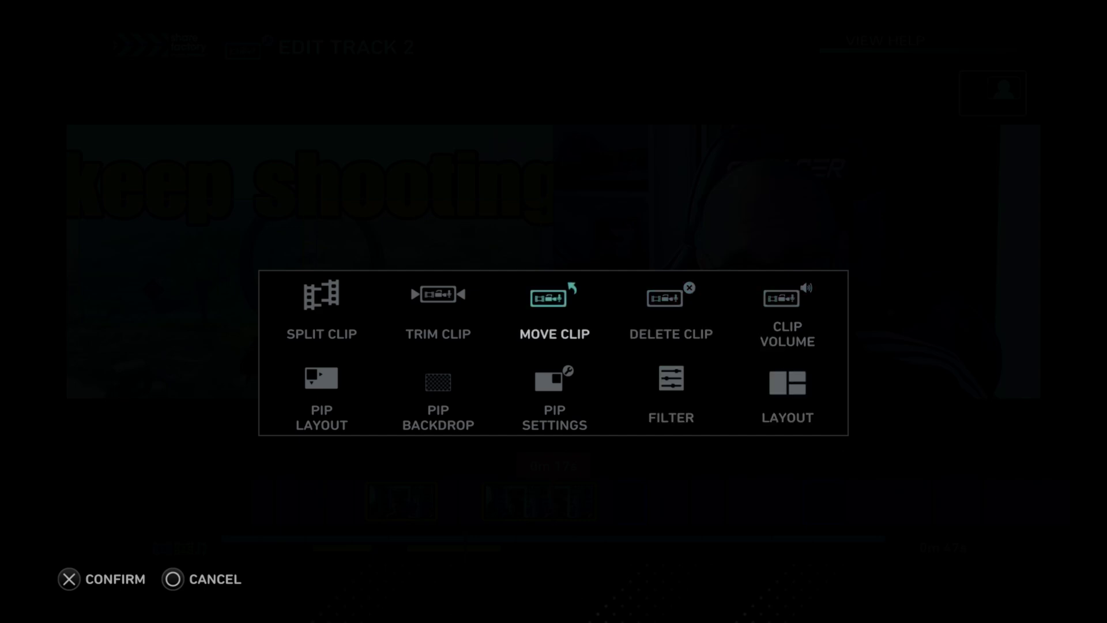
{"action": "key", "text": "Left"}
{"action": "key", "text": "Left"}
{"action": "key", "text": "Down"}
{"action": "key", "text": "Right"}
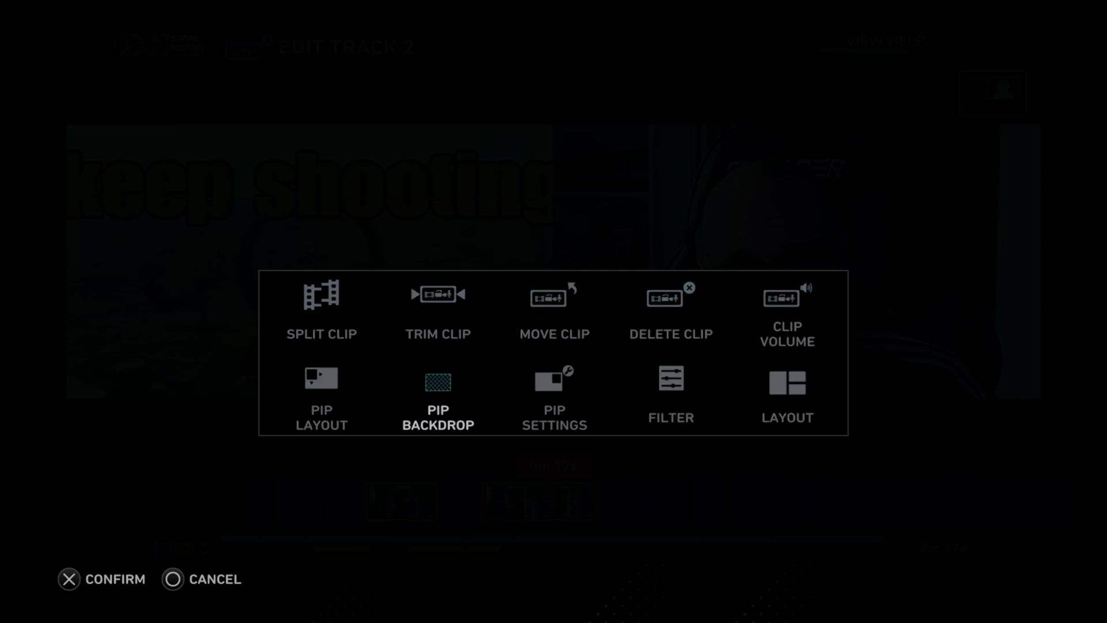
{"action": "key", "text": "Right"}
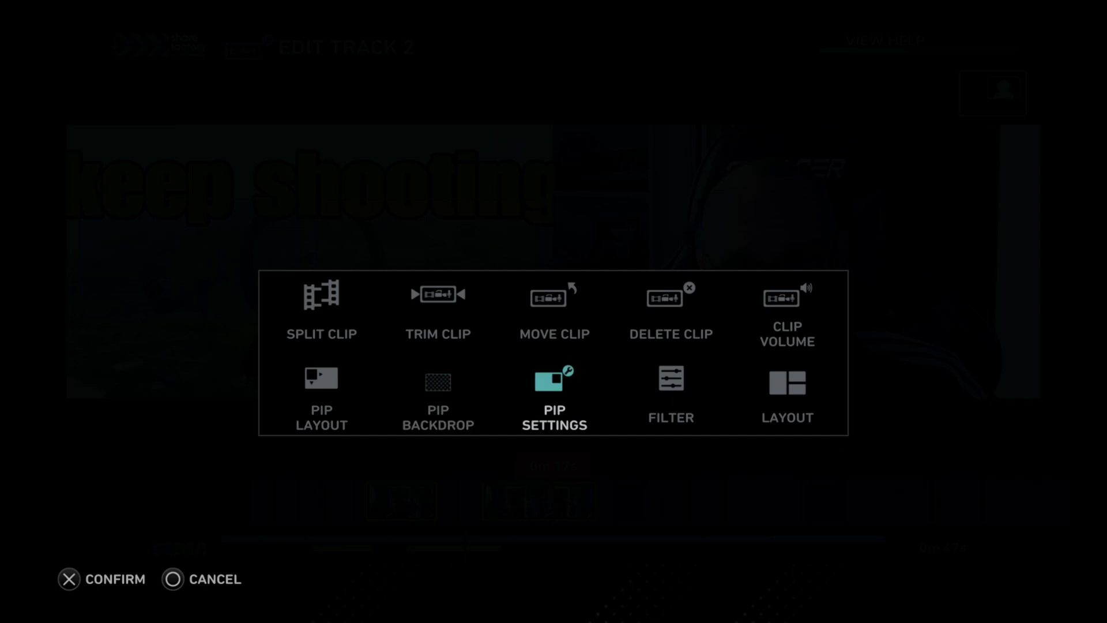
Step: Open the clip's PIP settings, preview the Darken color blend mode and set the blend mode back to None
{"action": "key", "text": "Return"}
{"action": "key", "text": "Right"}
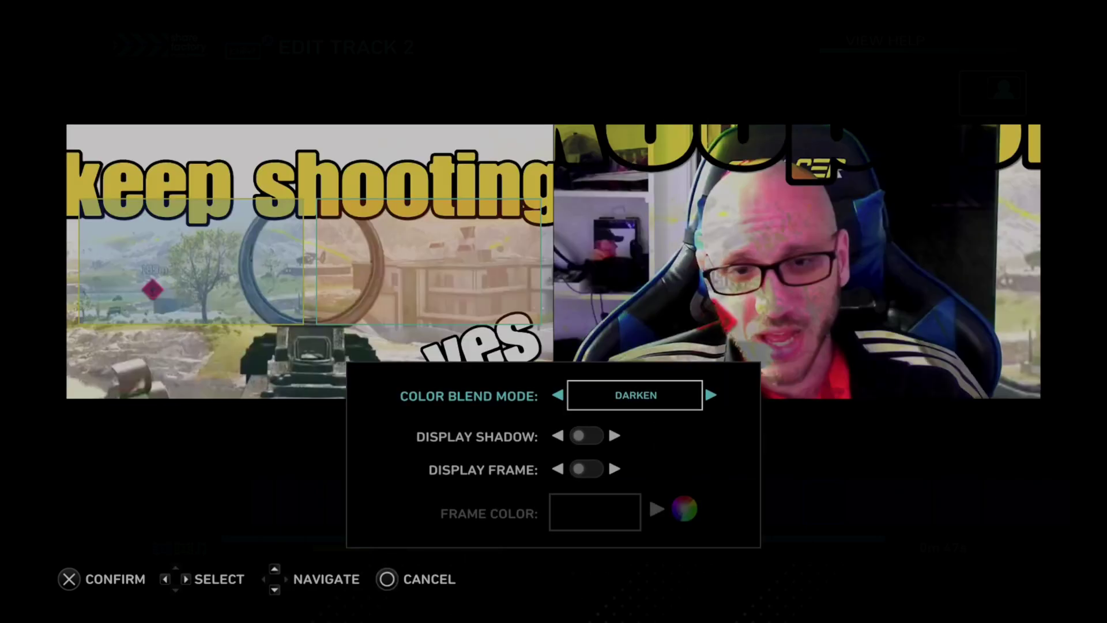
{"action": "key", "text": "Right"}
{"action": "key", "text": "Left"}
{"action": "key", "text": "Left"}
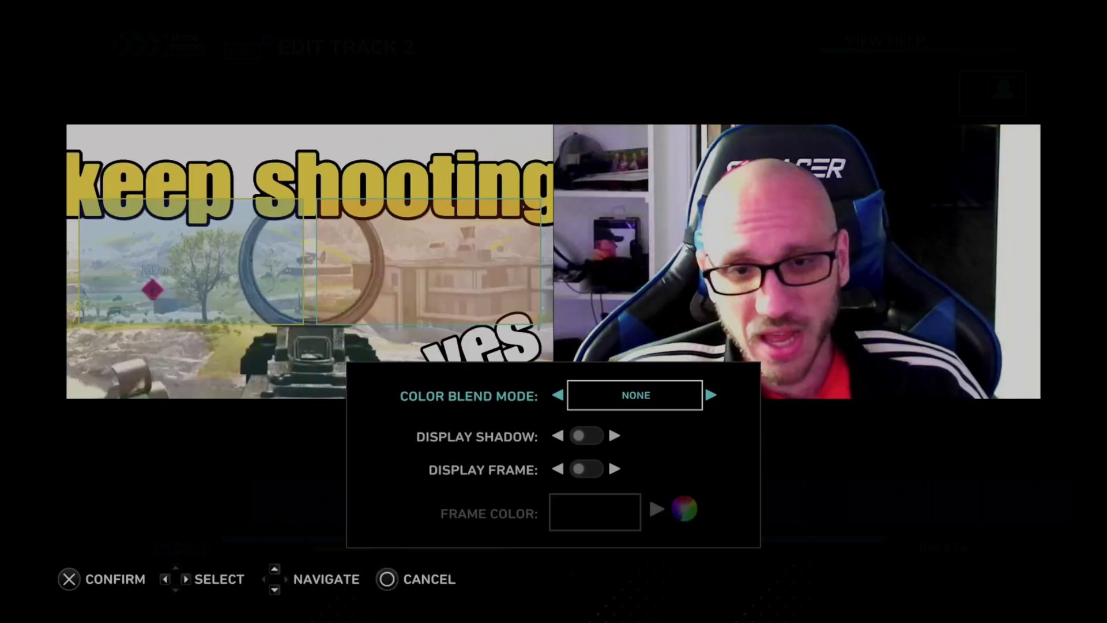
{"action": "key", "text": "Down"}
{"action": "key", "text": "Right"}
{"action": "key", "text": "Down"}
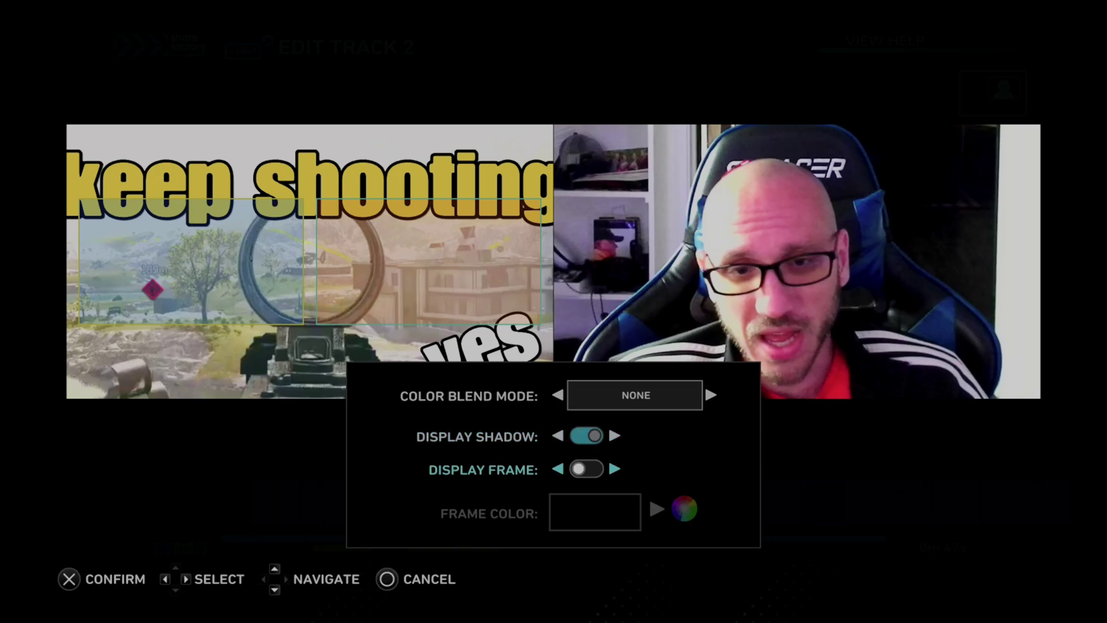
{"action": "key", "text": "Right"}
{"action": "key", "text": "Down"}
{"action": "key", "text": "Return"}
{"action": "key", "text": "Down"}
{"action": "key", "text": "Down"}
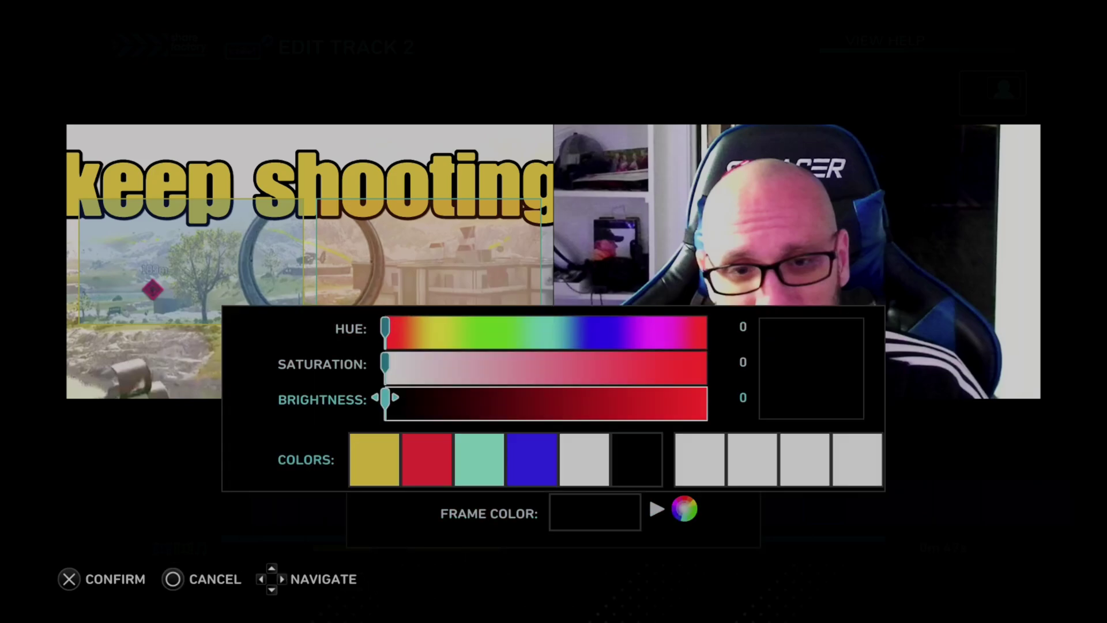
{"action": "key", "text": "Down"}
{"action": "key", "text": "Return"}
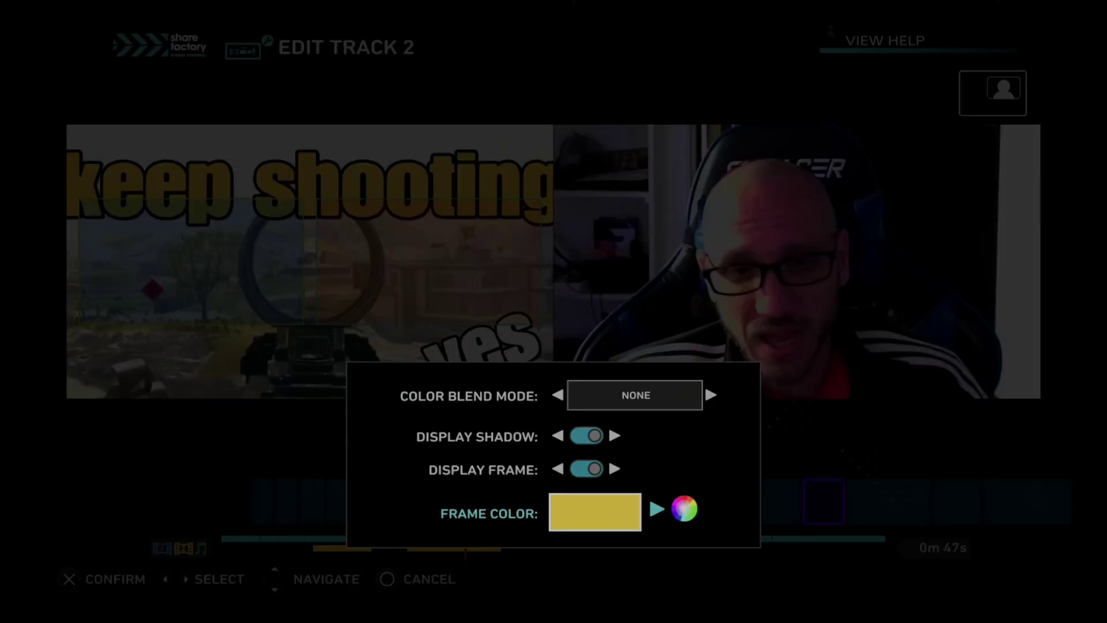
{"action": "key", "text": "Escape"}
{"action": "key", "text": "Escape"}
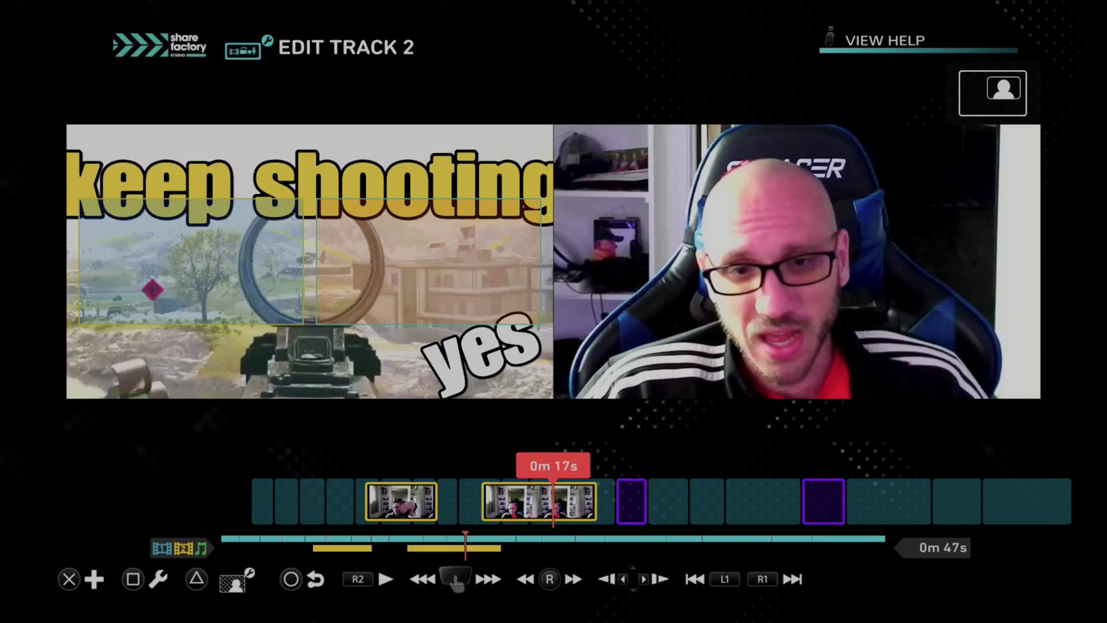
Step: Turn on Display Shadow in the PIP settings of the second track 2 clip
{"action": "key", "text": "Return"}
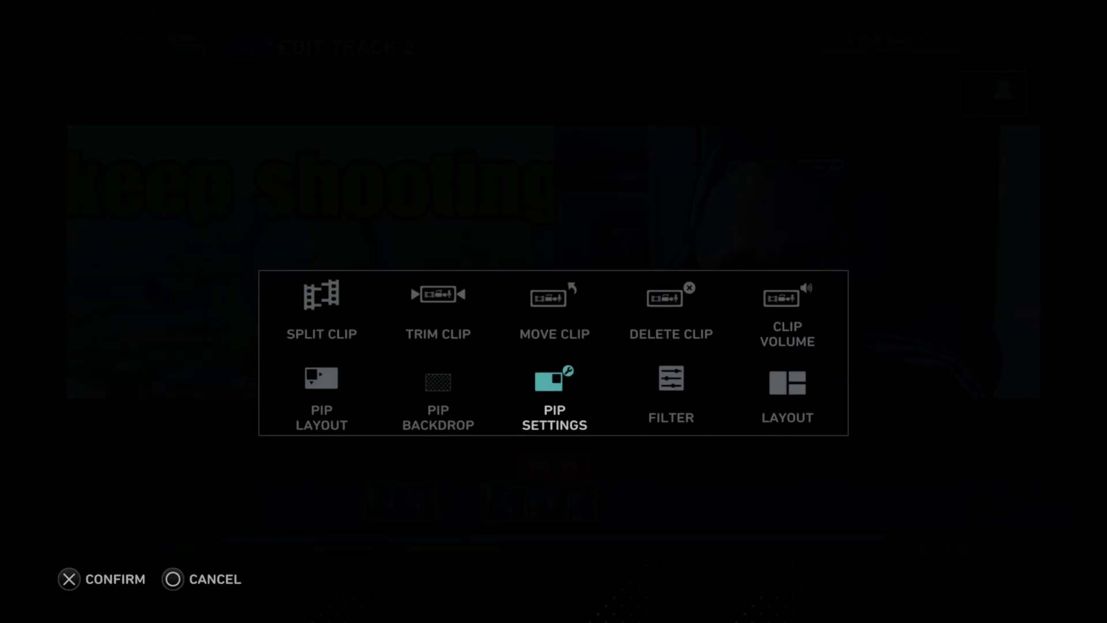
{"action": "key", "text": "Return"}
{"action": "key", "text": "Down"}
{"action": "key", "text": "Right"}
{"action": "key", "text": "Down"}
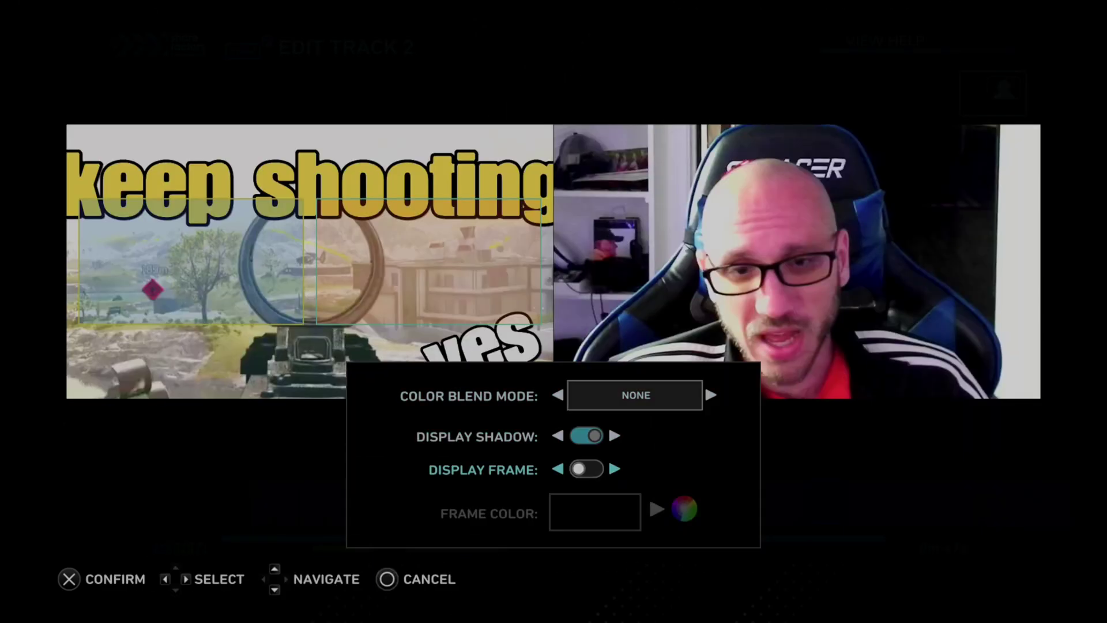
Step: Turn on Display Frame for the picture-in-picture, set the frame color to the yellow swatch and apply the PIP settings
{"action": "key", "text": "Right"}
{"action": "key", "text": "Down"}
{"action": "key", "text": "Right"}
{"action": "key", "text": "Right"}
{"action": "key", "text": "Down"}
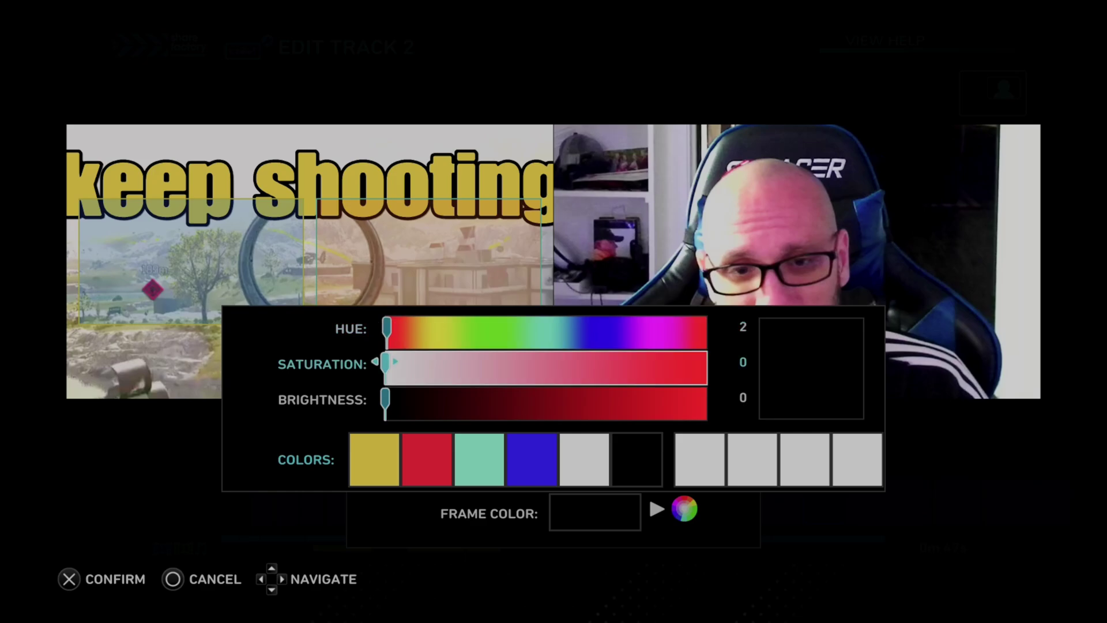
{"action": "key", "text": "Down"}
{"action": "key", "text": "Down"}
{"action": "key", "text": "Down"}
{"action": "key", "text": "Down"}
{"action": "key", "text": "Down"}
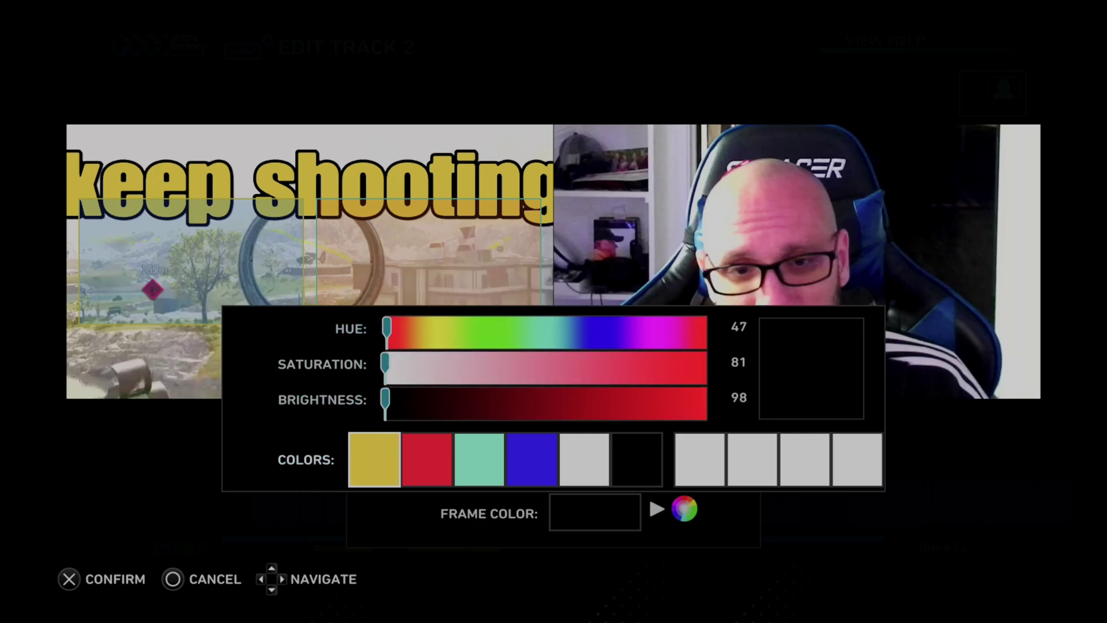
{"action": "key", "text": "Return"}
{"action": "key", "text": "Escape"}
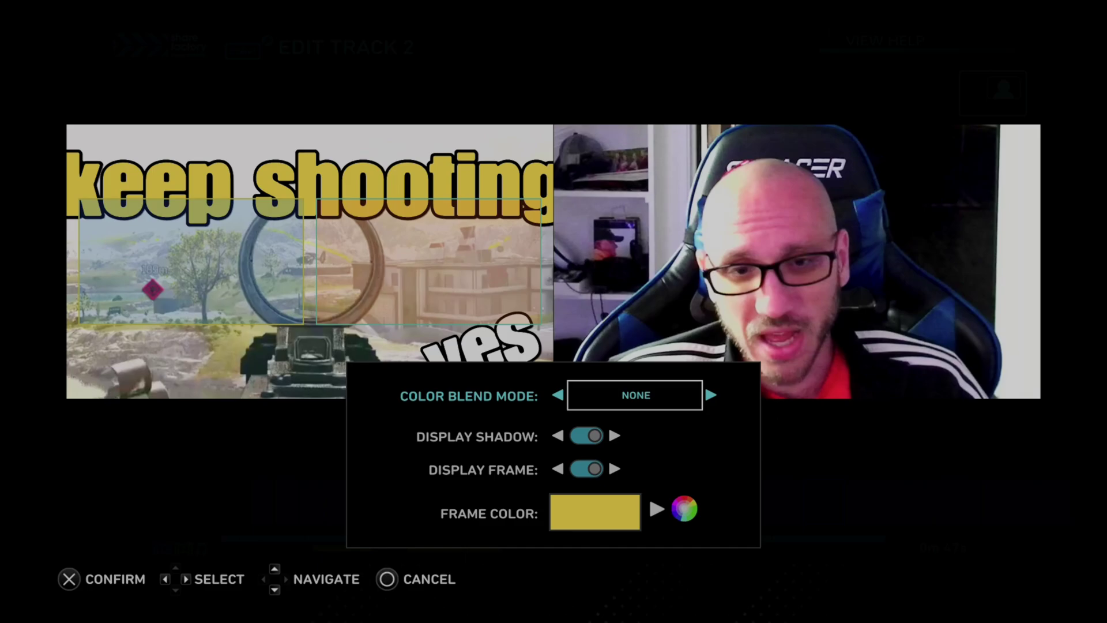
{"action": "key", "text": "Escape"}
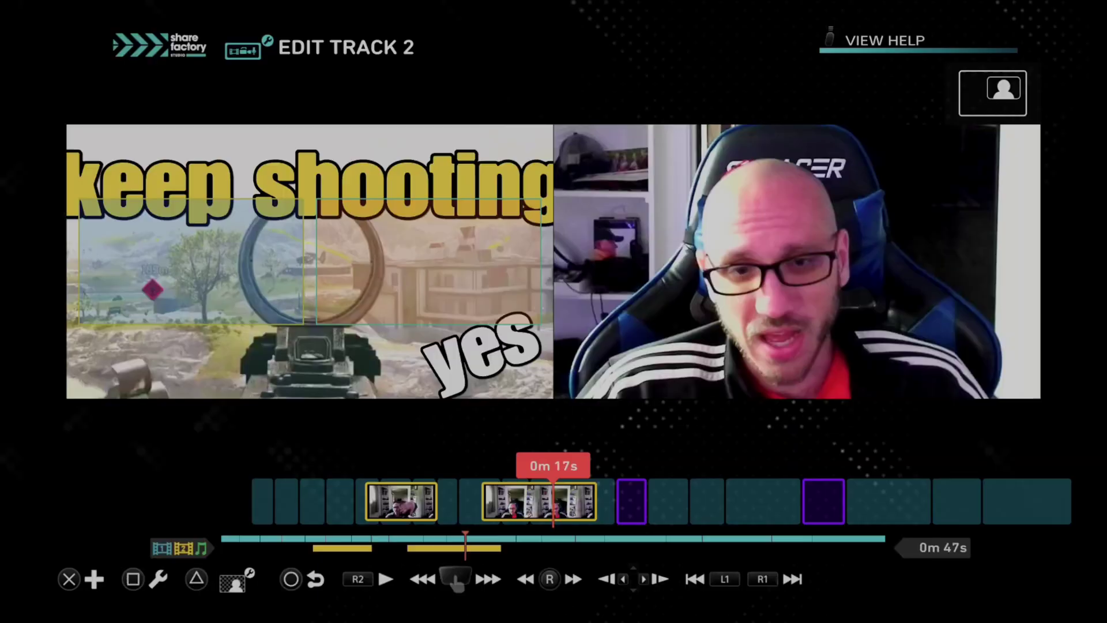
Step: Return to the main timeline and play back from about 0m 16s to check the framed picture-in-picture
{"action": "key", "text": "Escape"}
{"action": "key", "text": "space"}
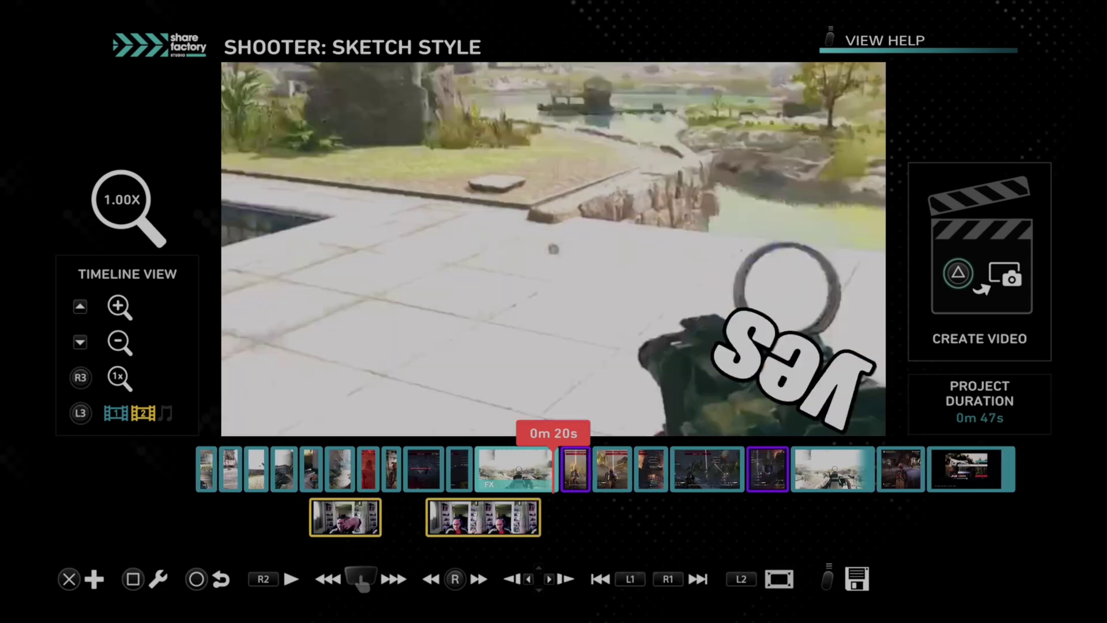
{"action": "key", "text": "Left"}
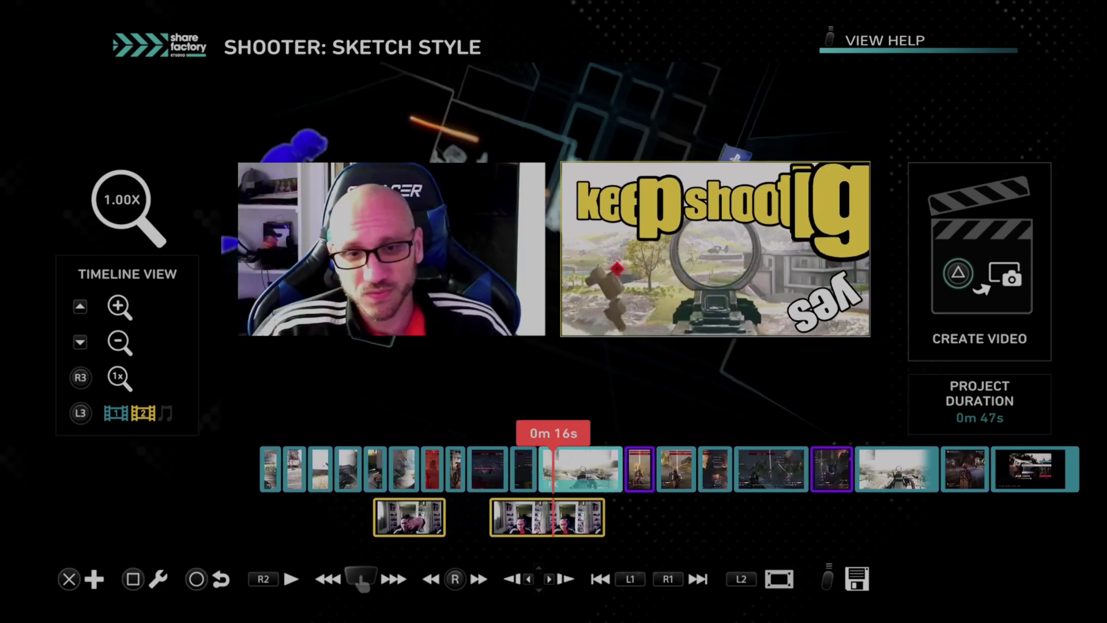
{"action": "key", "text": "Left"}
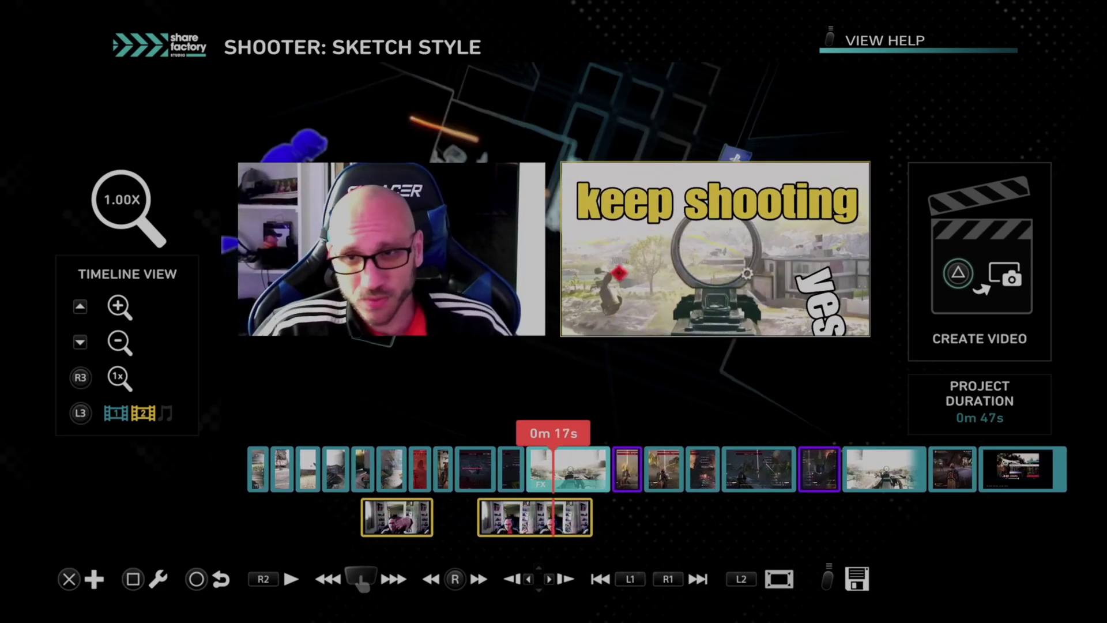